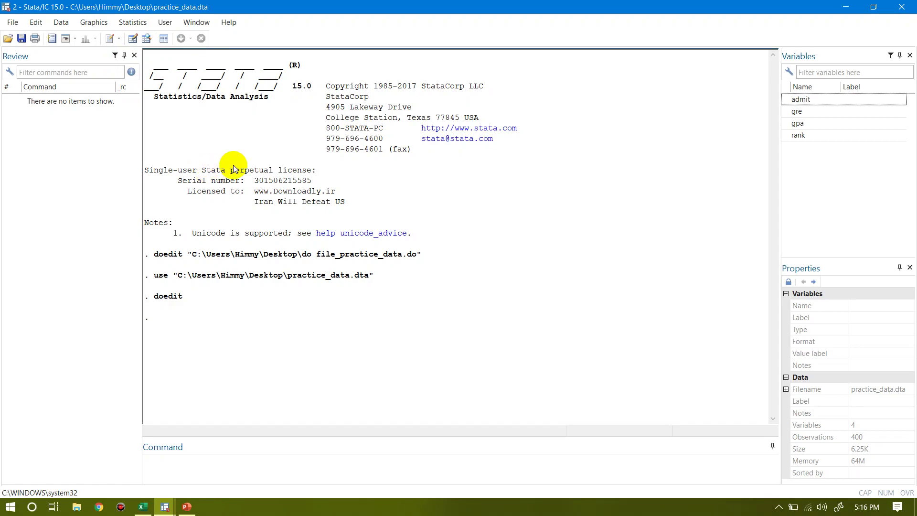
- Inspect the admit, gre, gpa and rank columns in the Data Editor, then close it
{"action": "left_click", "coordinate": [134, 38]}
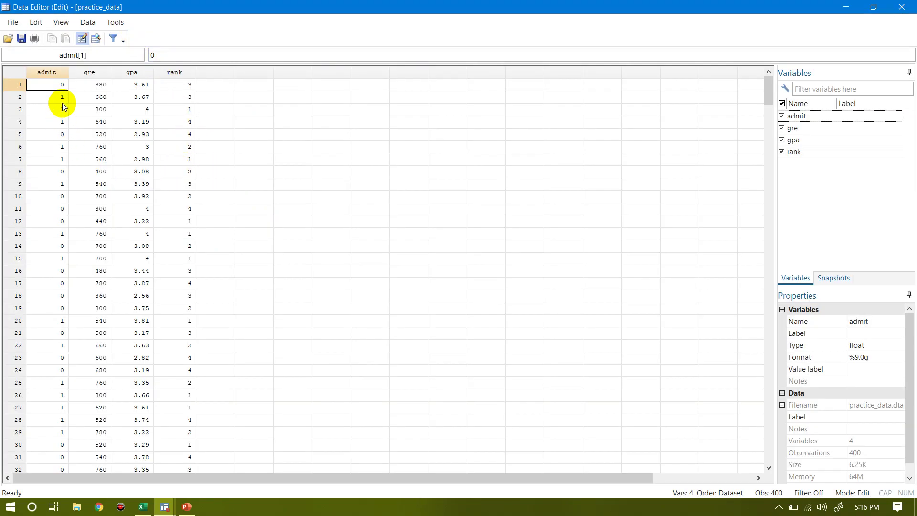
{"action": "left_click", "coordinate": [51, 74]}
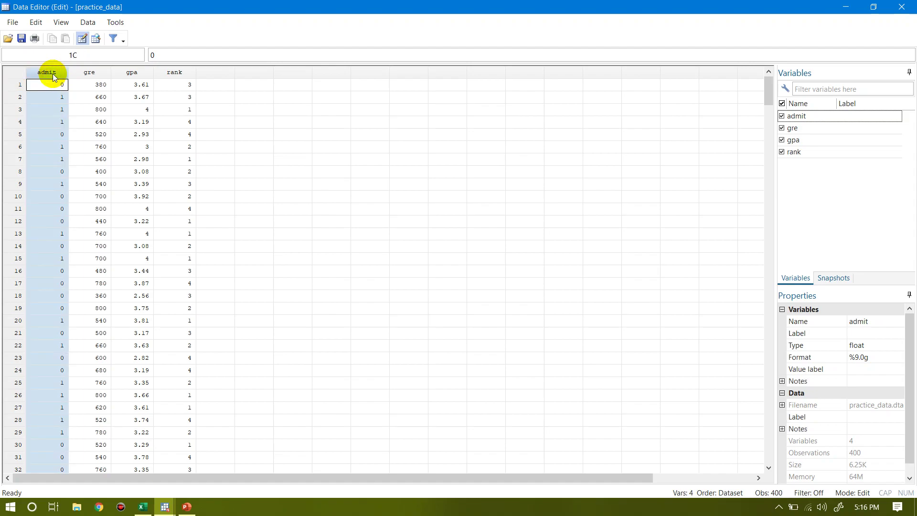
{"action": "left_click", "coordinate": [94, 73]}
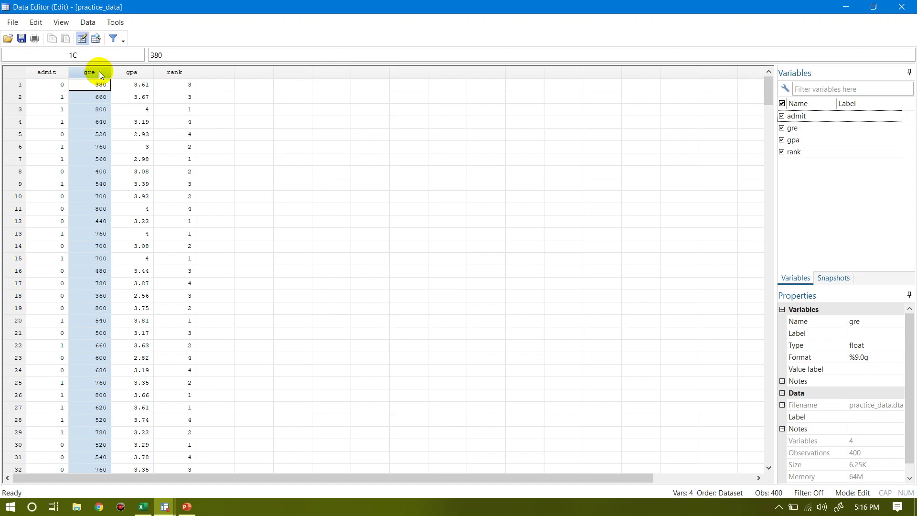
{"action": "left_click", "coordinate": [132, 73]}
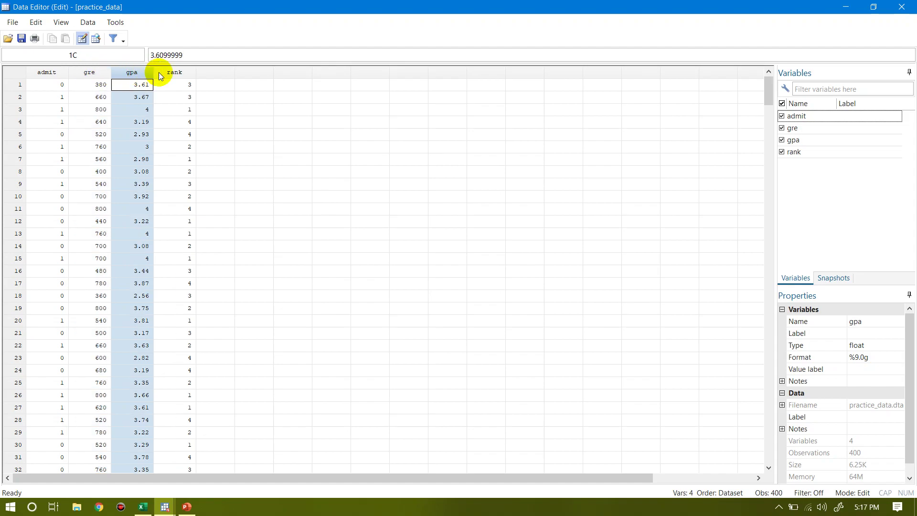
{"action": "left_click", "coordinate": [174, 75]}
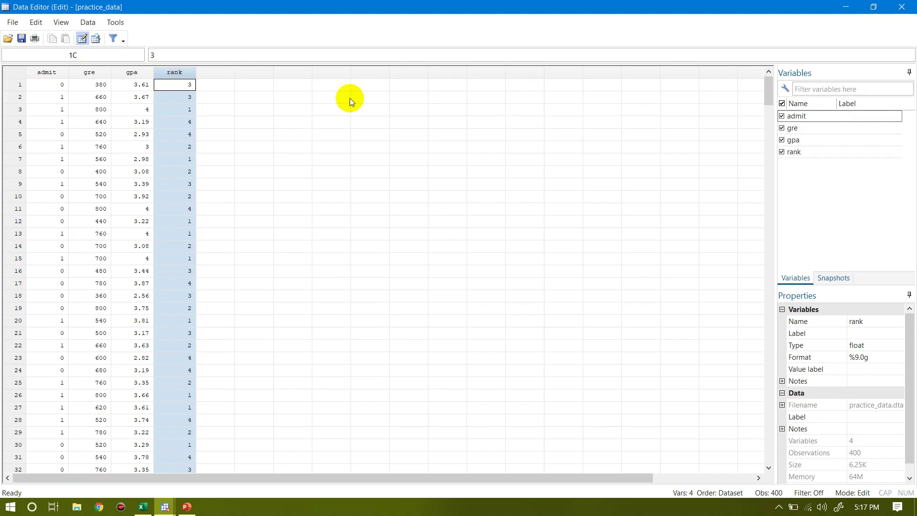
{"action": "left_click_drag", "start_coordinate": [768, 95], "coordinate": [725, 90]}
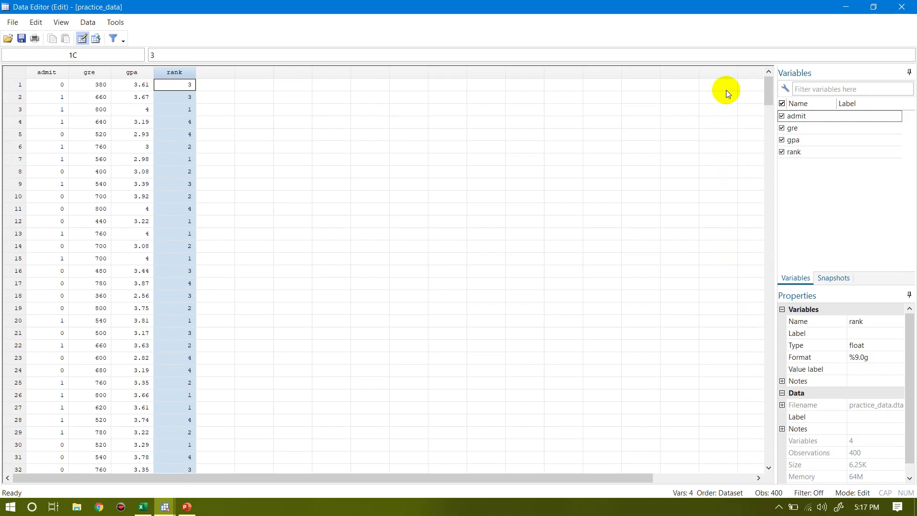
{"action": "left_click", "coordinate": [901, 6]}
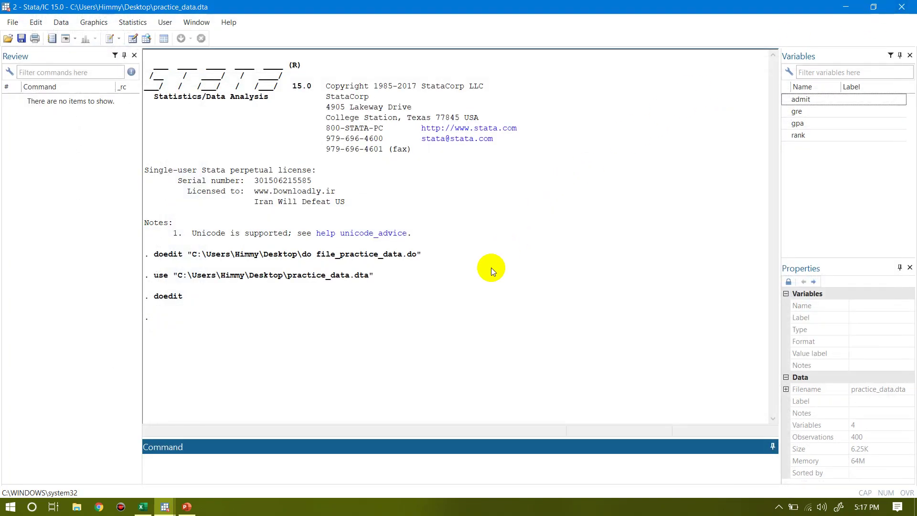
- Open a new blank do-file, Untitled1.do, with the doedit command
{"action": "left_click", "coordinate": [162, 467]}
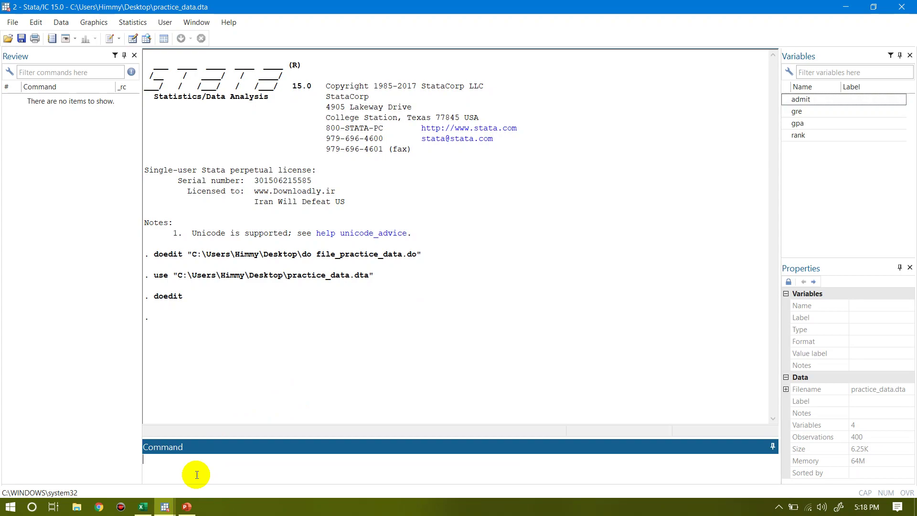
{"action": "type", "text": "doedit"}
{"action": "key", "text": "Return"}
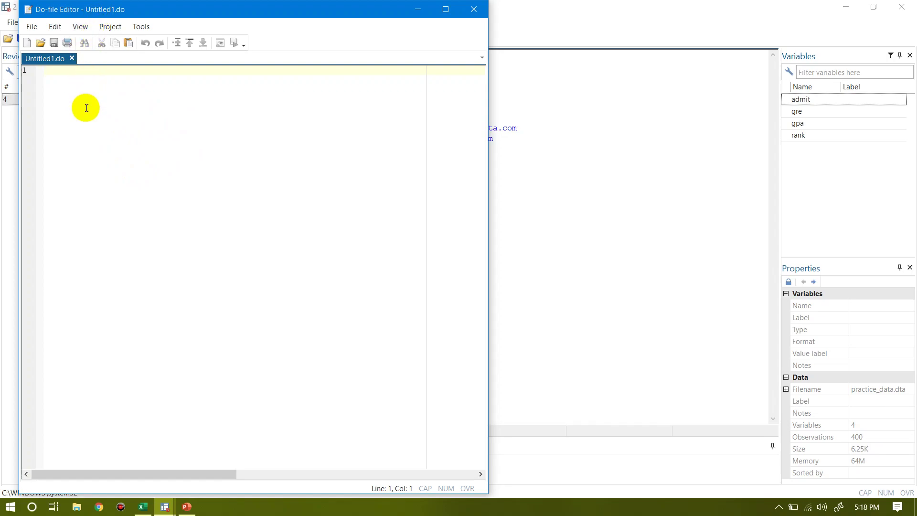
- Close the empty Untitled1 do-file editor via File > Close
{"action": "left_click", "coordinate": [11, 141]}
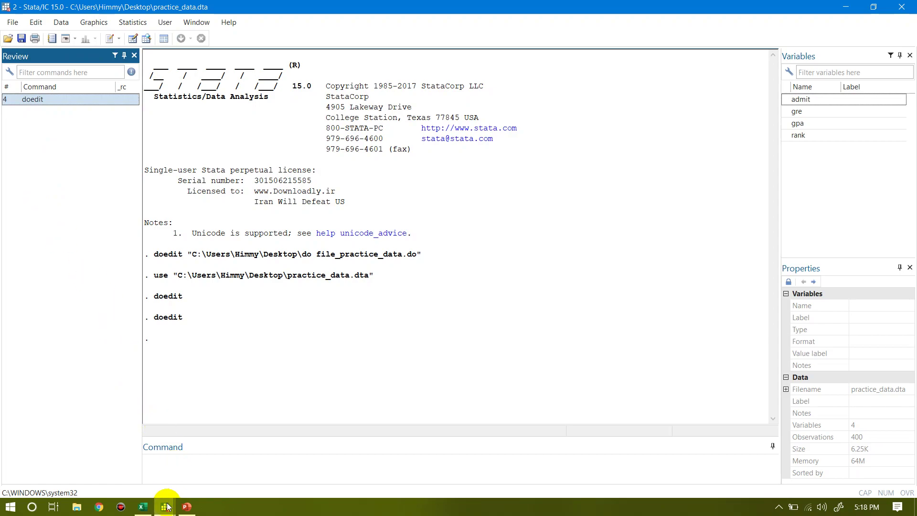
{"action": "mouse_move", "coordinate": [167, 506]}
{"action": "mouse_move", "coordinate": [351, 480]}
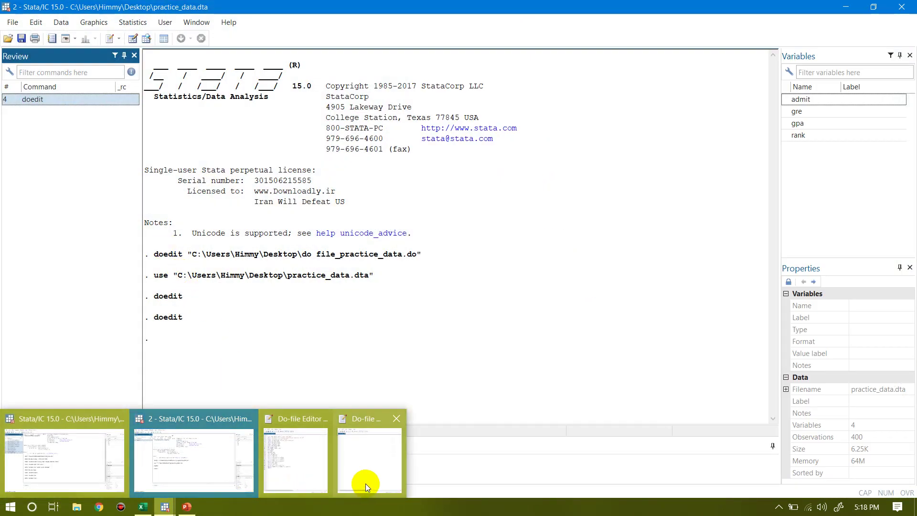
{"action": "left_click", "coordinate": [366, 483]}
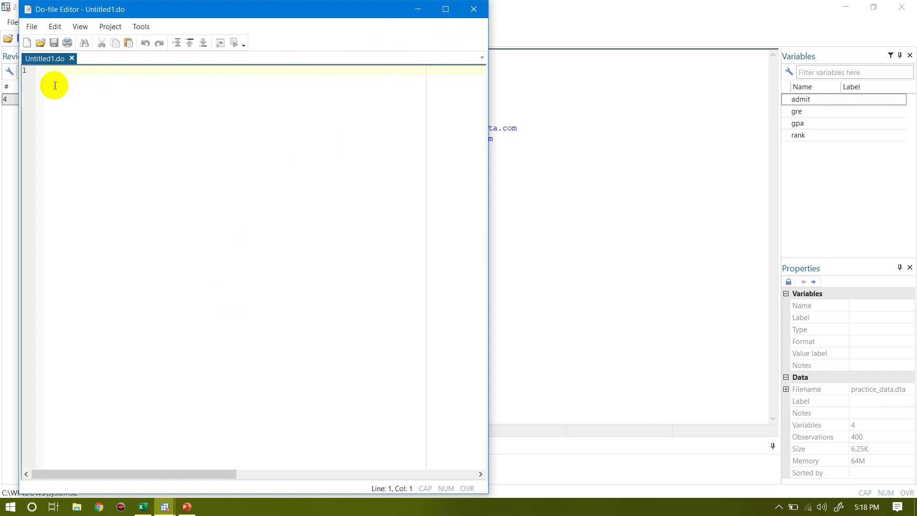
{"action": "left_click", "coordinate": [27, 28]}
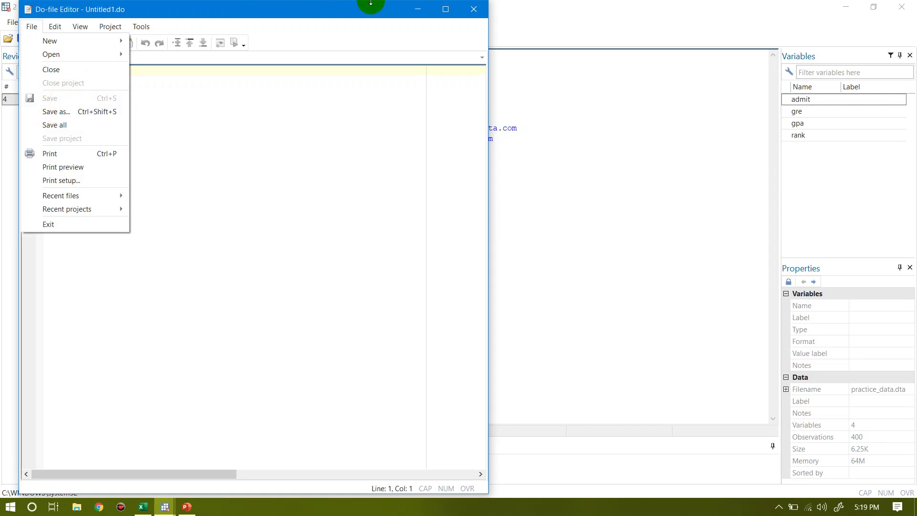
{"action": "left_click", "coordinate": [470, 13]}
{"action": "left_click", "coordinate": [469, 12]}
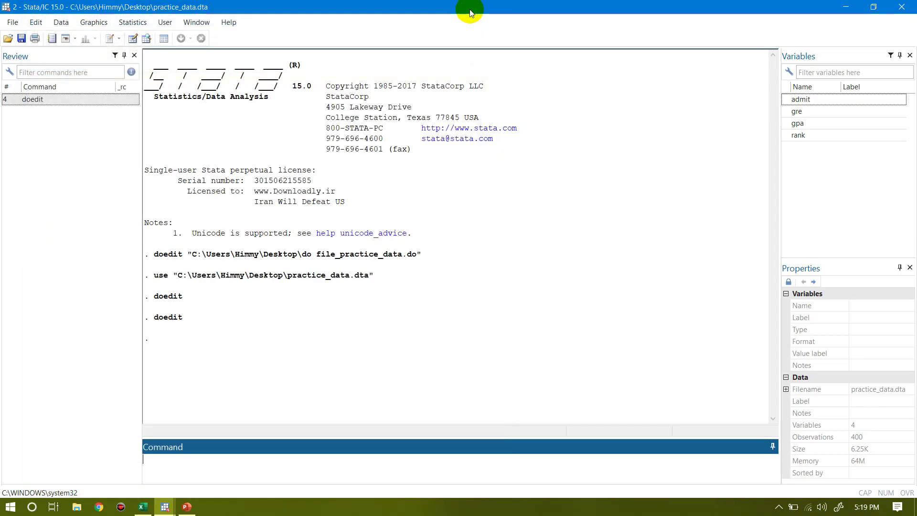
{"action": "left_click", "coordinate": [163, 508]}
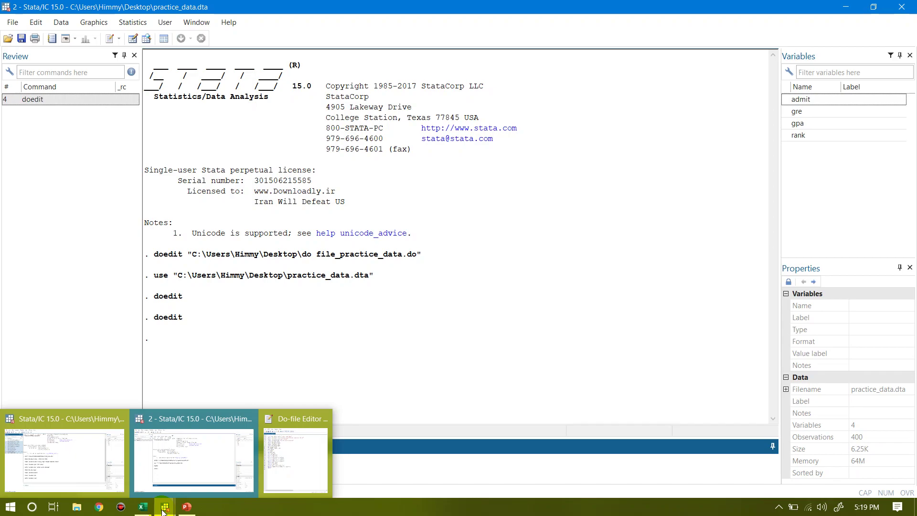
- Copy line 2, the admit labelling command, from the practice do-file
{"action": "left_click", "coordinate": [299, 458]}
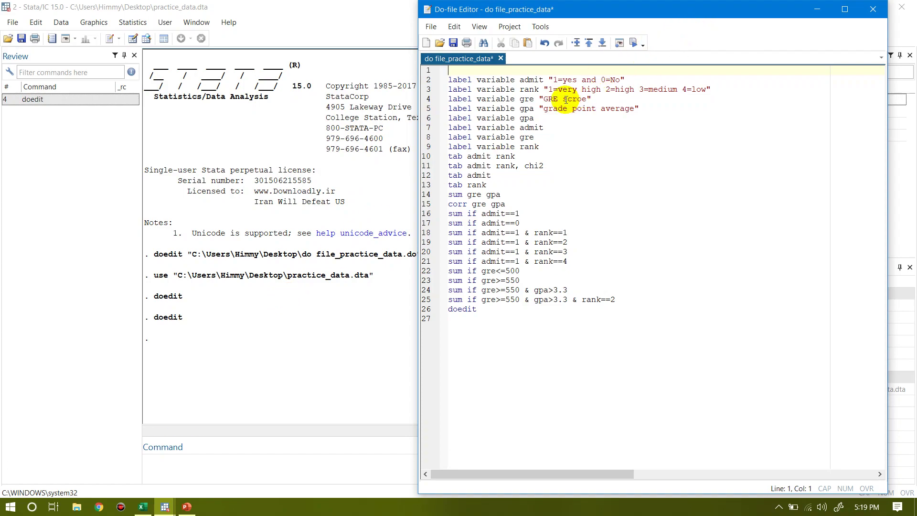
{"action": "left_click", "coordinate": [554, 81]}
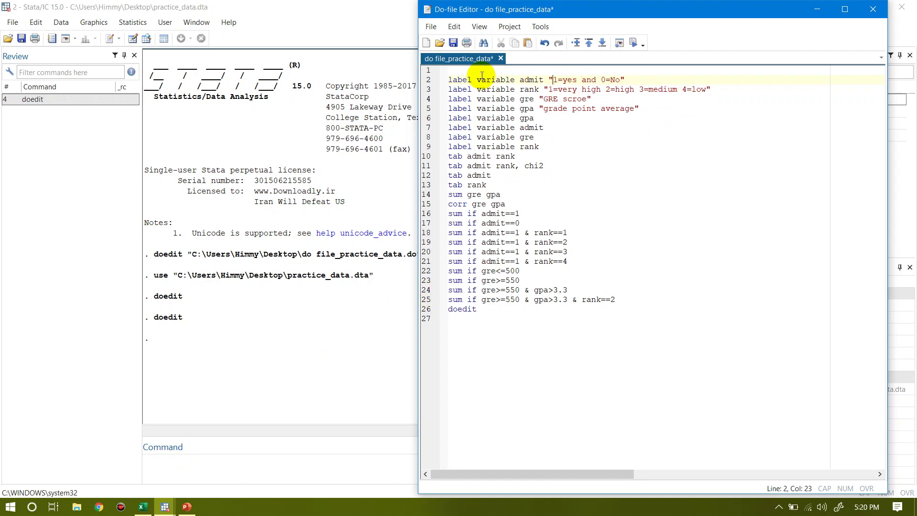
{"action": "left_click", "coordinate": [450, 80]}
{"action": "left_click_drag", "start_coordinate": [450, 80], "coordinate": [624, 82]}
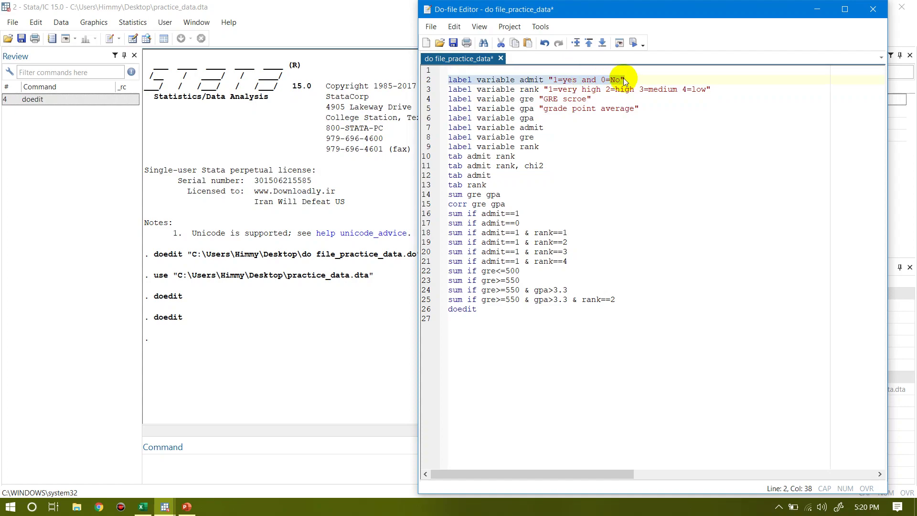
{"action": "right_click", "coordinate": [563, 85]}
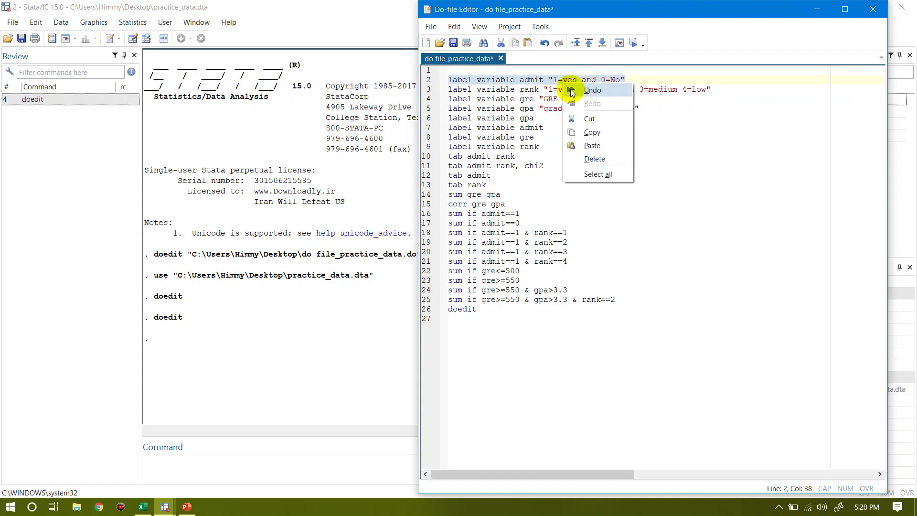
{"action": "left_click", "coordinate": [592, 132]}
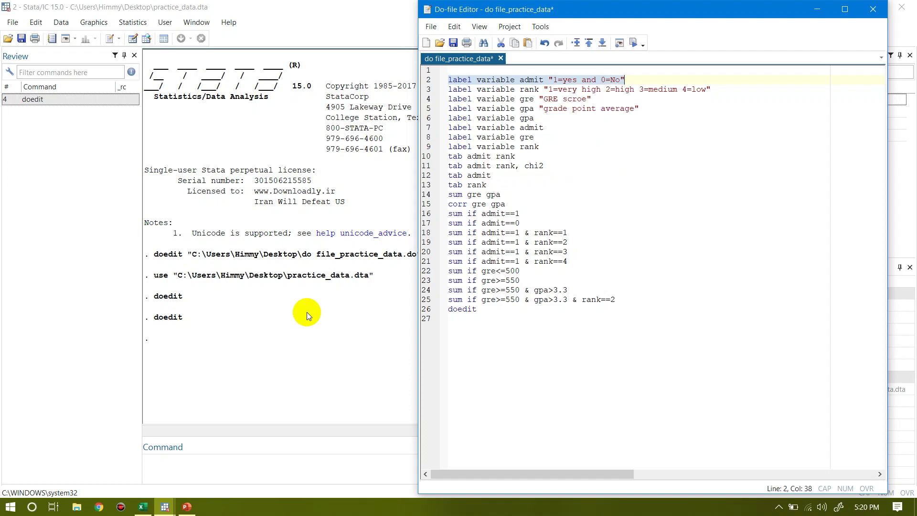
{"action": "left_click", "coordinate": [167, 465]}
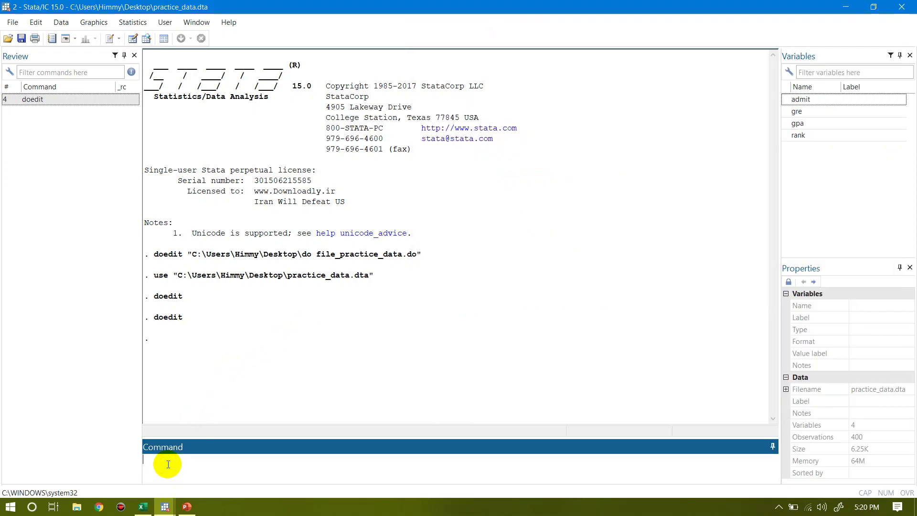
- Run the pasted admit label command, then label gre as "GRE Score"
{"action": "key", "text": "ctrl+v"}
{"action": "key", "text": "Return"}
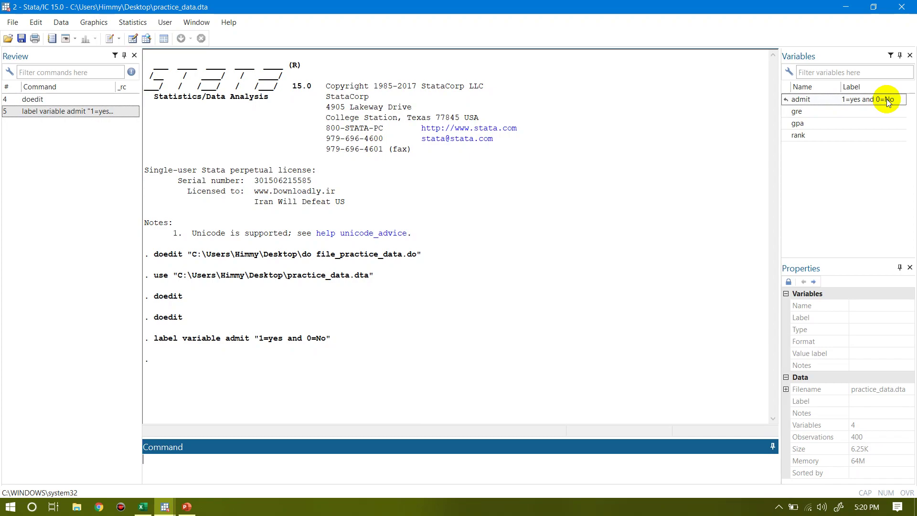
{"action": "left_click", "coordinate": [187, 462]}
{"action": "type", "text": "label variable gre \"GRE Score\""}
{"action": "key", "text": "Return"}
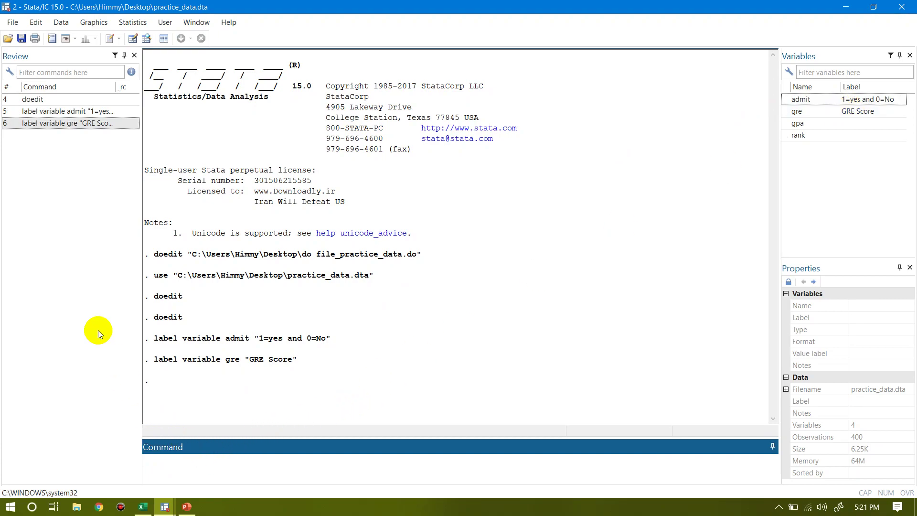
- Turn the recalled gre command into label variable gpa "grade point average" and run it twice
{"action": "left_click", "coordinate": [91, 126]}
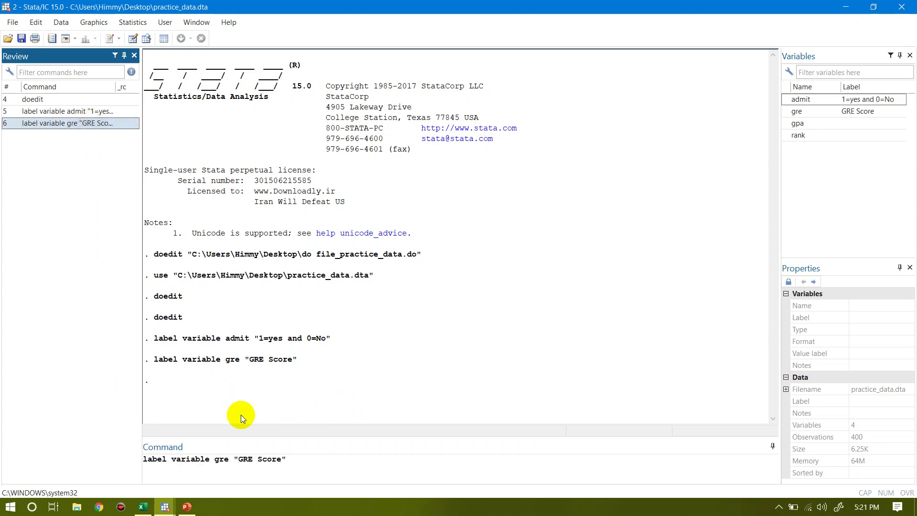
{"action": "left_click", "coordinate": [228, 460]}
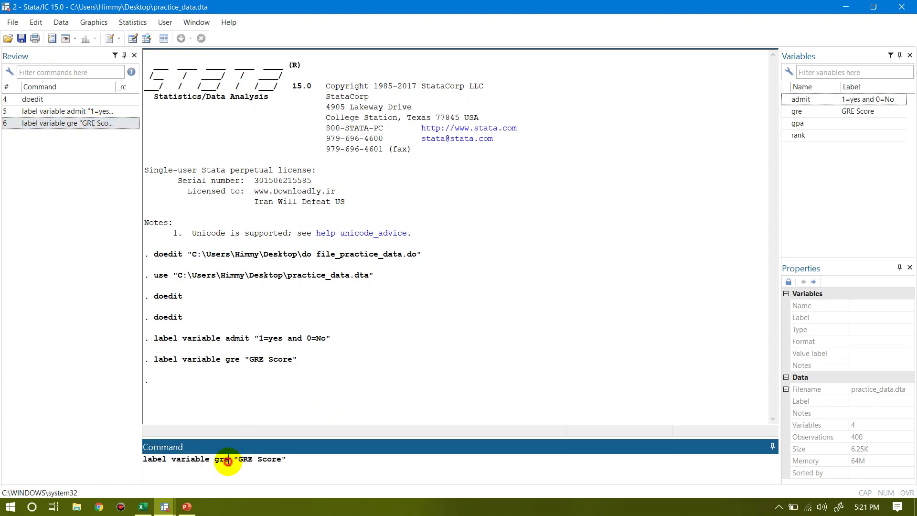
{"action": "key", "text": "BackSpace"}
{"action": "key", "text": "BackSpace"}
{"action": "type", "text": "pa"}
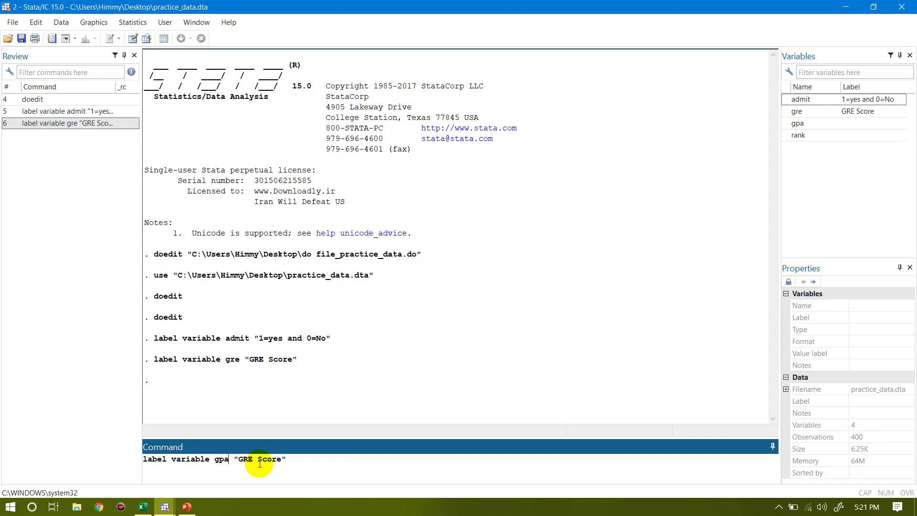
{"action": "left_click", "coordinate": [281, 459]}
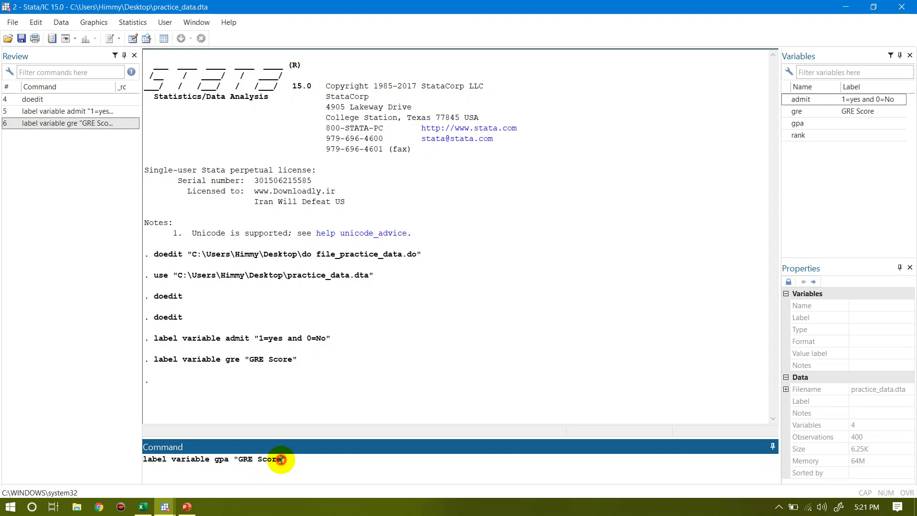
{"action": "key", "text": "BackSpace"}
{"action": "key", "text": "BackSpace"}
{"action": "key", "text": "BackSpace"}
{"action": "key", "text": "BackSpace"}
{"action": "key", "text": "BackSpace"}
{"action": "key", "text": "BackSpace"}
{"action": "key", "text": "BackSpace"}
{"action": "key", "text": "BackSpace"}
{"action": "key", "text": "BackSpace"}
{"action": "type", "text": "grade point avaerag"}
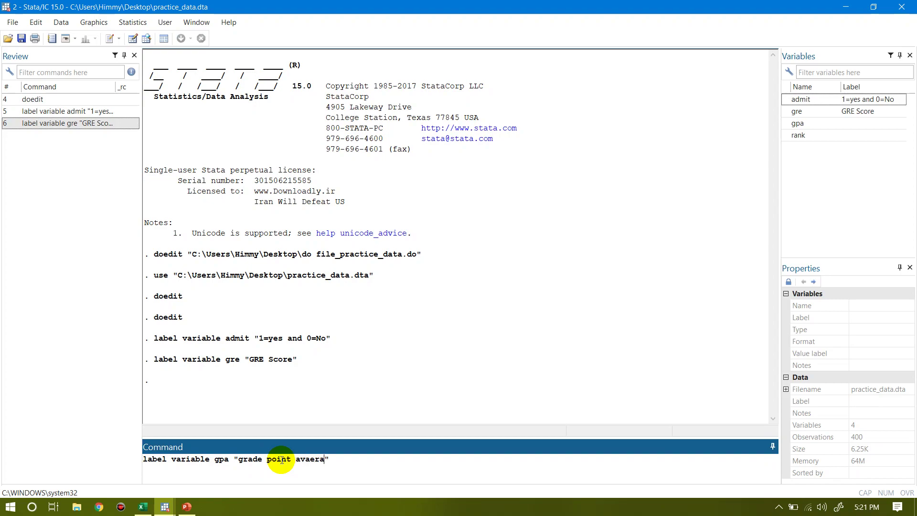
{"action": "type", "text": "e"}
{"action": "key", "text": "BackSpace"}
{"action": "key", "text": "BackSpace"}
{"action": "key", "text": "BackSpace"}
{"action": "key", "text": "BackSpace"}
{"action": "key", "text": "BackSpace"}
{"action": "key", "text": "BackSpace"}
{"action": "type", "text": "erage"}
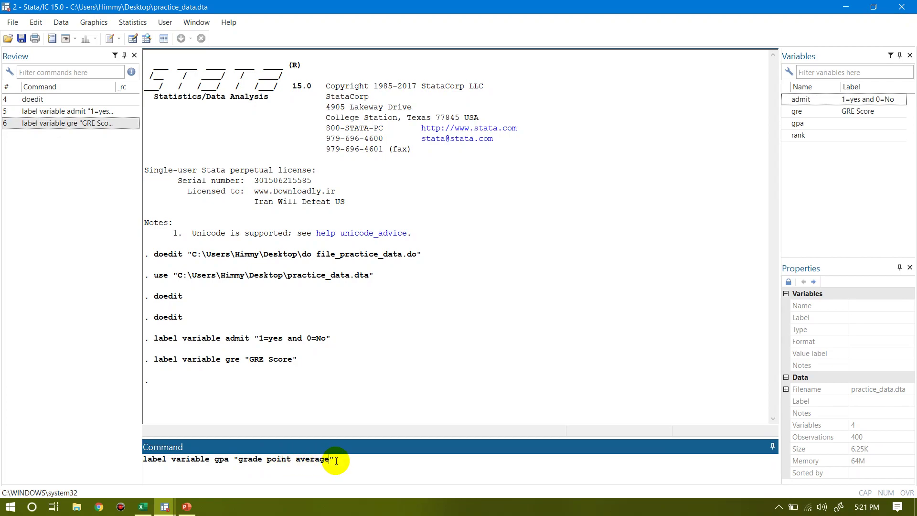
{"action": "key", "text": "Return"}
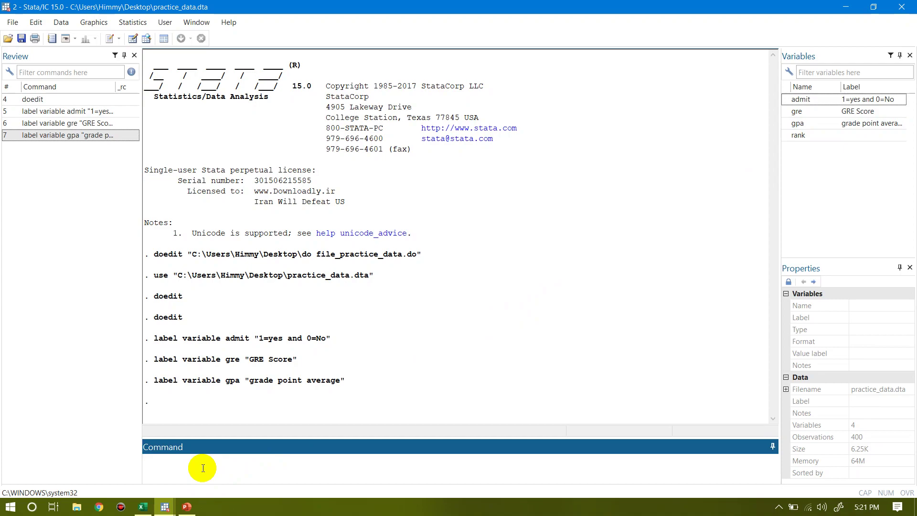
{"action": "double_click", "coordinate": [71, 136]}
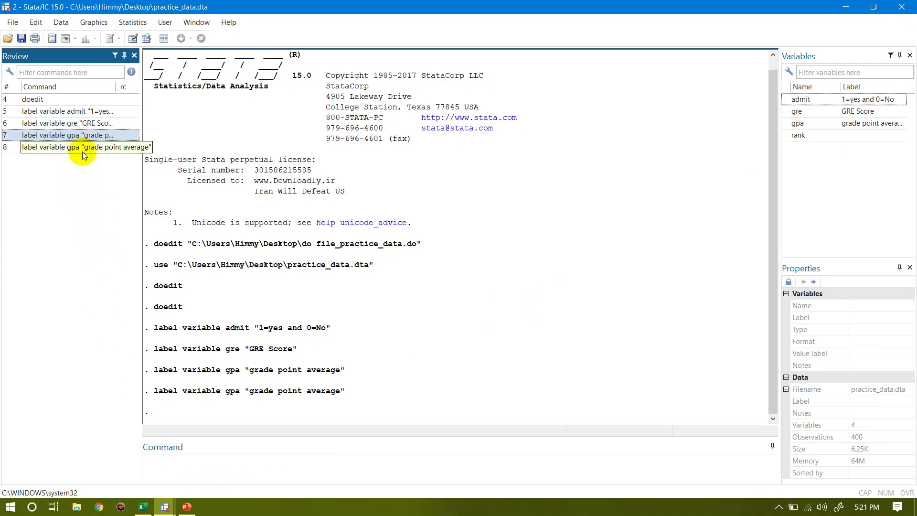
- Edit the recalled gpa command to label rank "1=very high 2=high 3=medium 4=low" and run it
{"action": "left_click", "coordinate": [86, 149]}
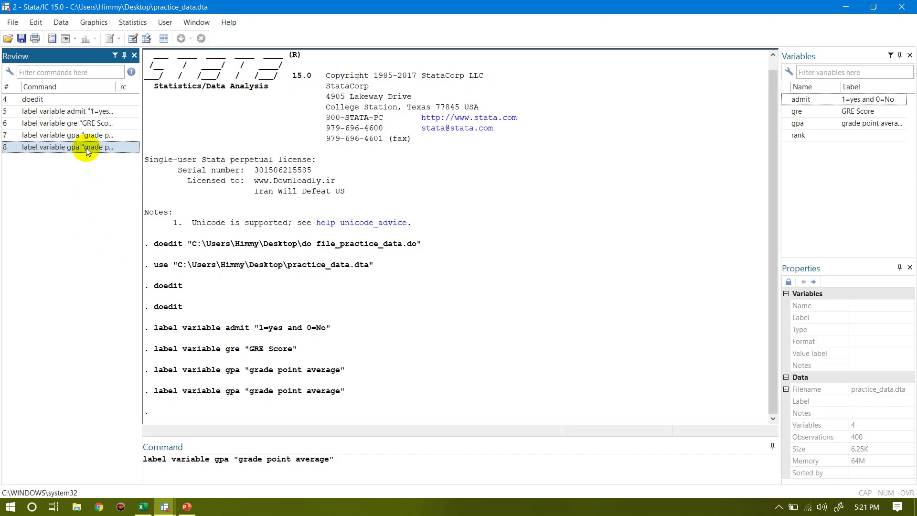
{"action": "left_click", "coordinate": [229, 459]}
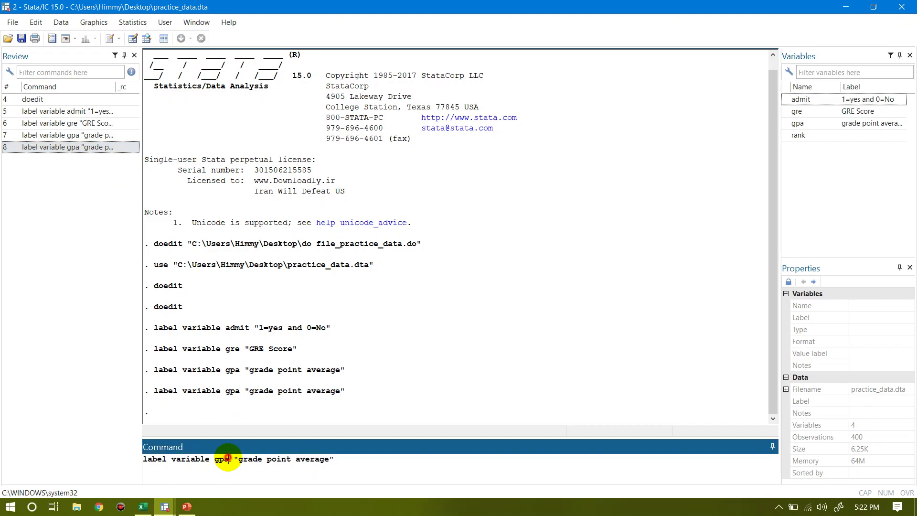
{"action": "key", "text": "BackSpace"}
{"action": "key", "text": "BackSpace"}
{"action": "key", "text": "BackSpace"}
{"action": "type", "text": "rank"}
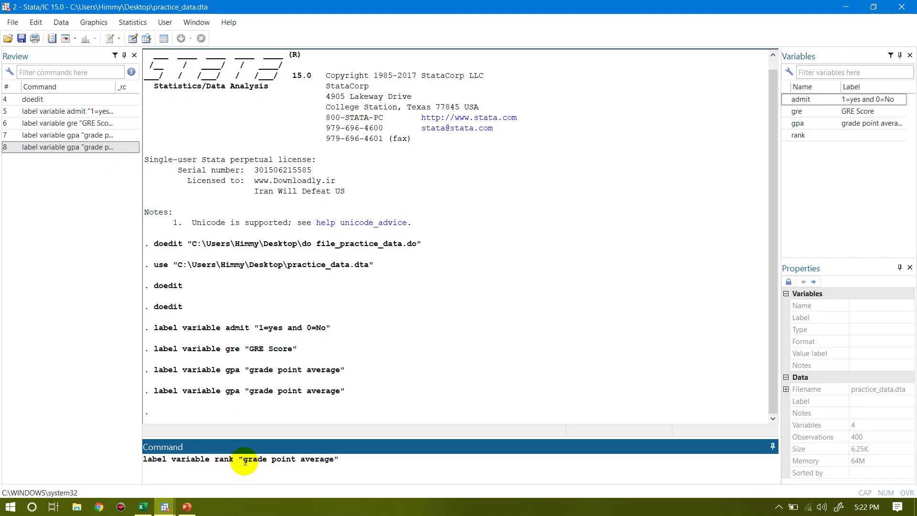
{"action": "left_click_drag", "start_coordinate": [245, 460], "coordinate": [333, 463]}
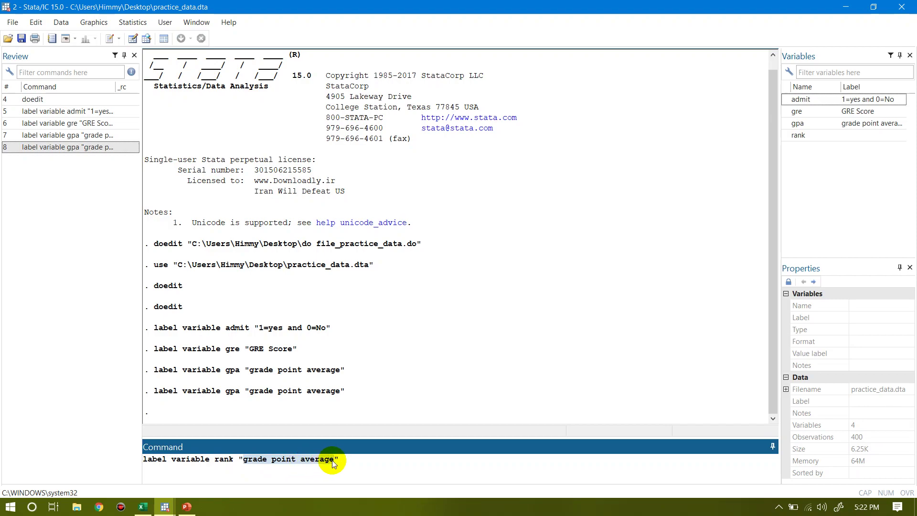
{"action": "type", "text": "1=ver"}
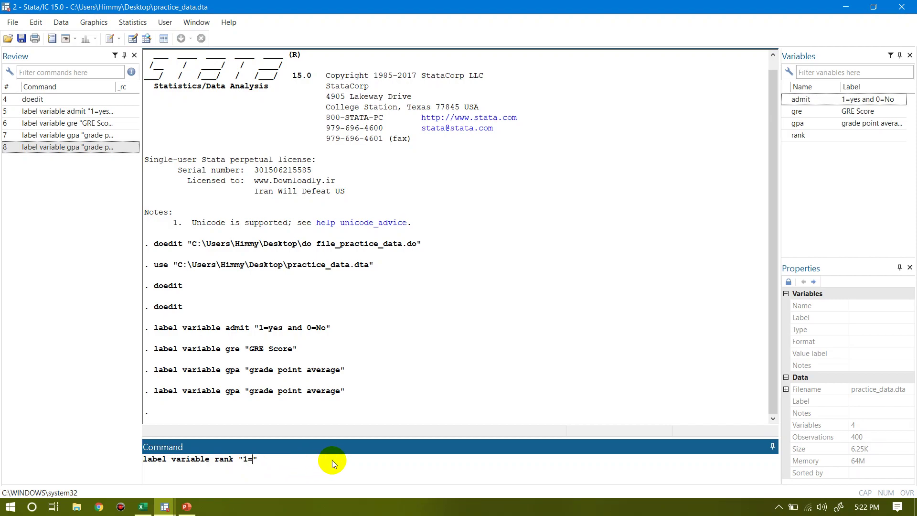
{"action": "type", "text": "y high 2="}
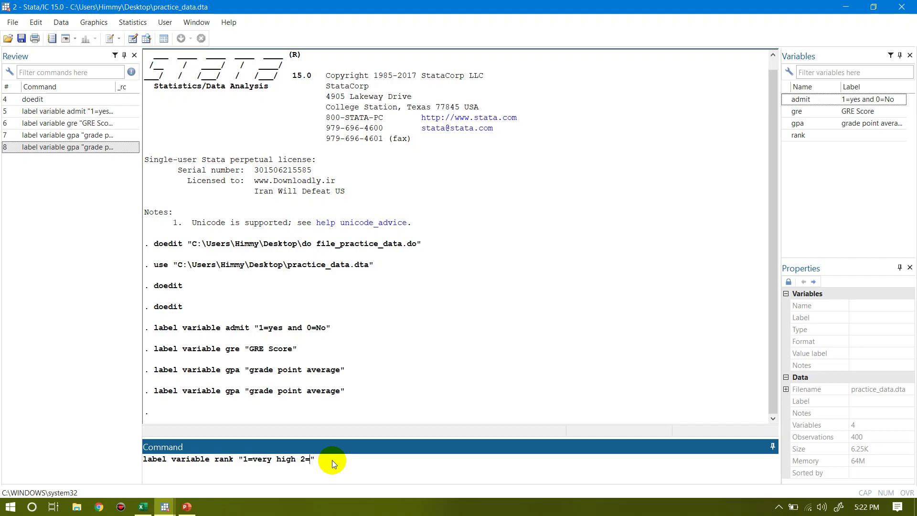
{"action": "type", "text": "high 3=medium 4=low"}
{"action": "key", "text": "Return"}
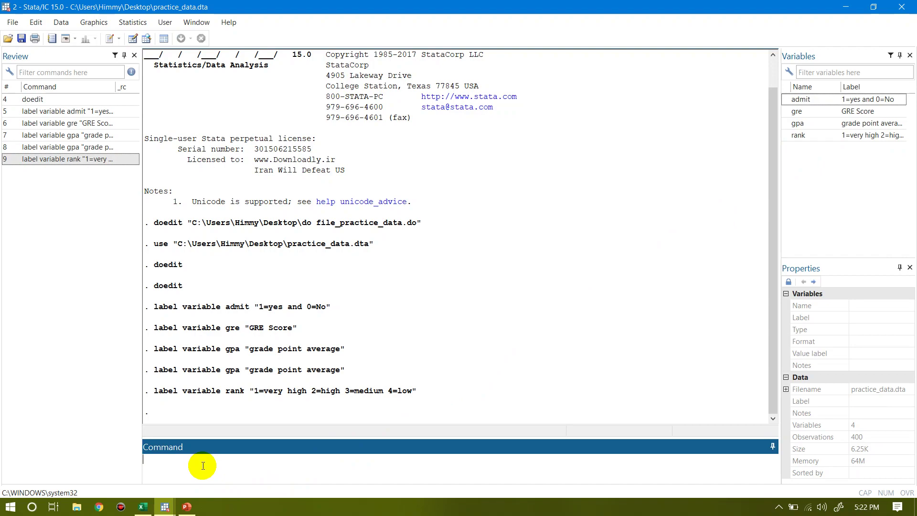
- Clear the rank and gpa labels by running bare label variable commands
{"action": "left_click", "coordinate": [102, 161]}
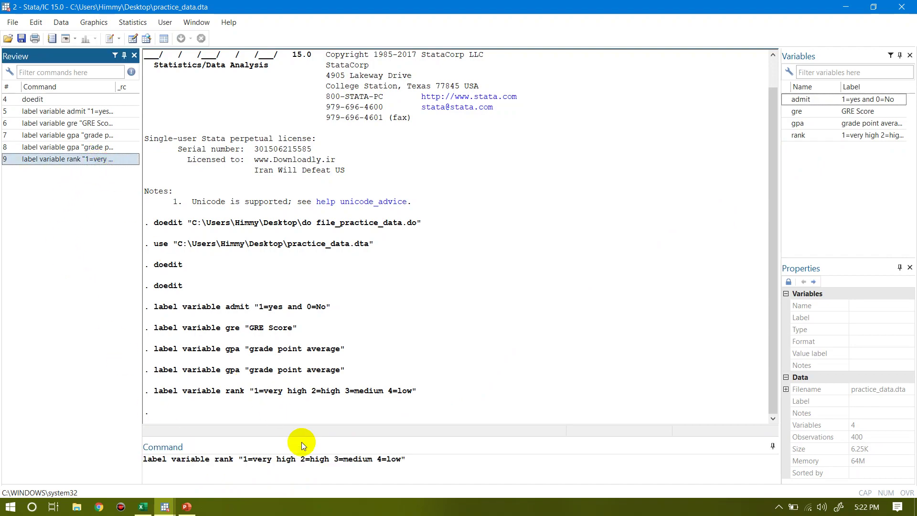
{"action": "left_click", "coordinate": [406, 460]}
{"action": "key", "text": "BackSpace"}
{"action": "key", "text": "BackSpace"}
{"action": "key", "text": "BackSpace"}
{"action": "key", "text": "BackSpace"}
{"action": "key", "text": "BackSpace"}
{"action": "key", "text": "BackSpace"}
{"action": "key", "text": "BackSpace"}
{"action": "key", "text": "BackSpace"}
{"action": "key", "text": "BackSpace"}
{"action": "key", "text": "BackSpace"}
{"action": "key", "text": "BackSpace"}
{"action": "key", "text": "BackSpace"}
{"action": "key", "text": "BackSpace"}
{"action": "key", "text": "BackSpace"}
{"action": "key", "text": "BackSpace"}
{"action": "key", "text": "BackSpace"}
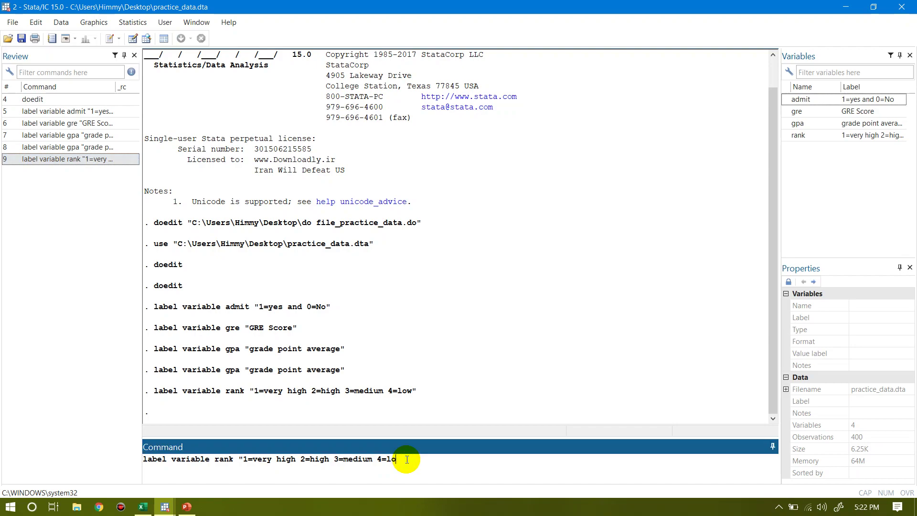
{"action": "key", "text": "BackSpace"}
{"action": "key", "text": "BackSpace"}
{"action": "key", "text": "BackSpace"}
{"action": "key", "text": "BackSpace"}
{"action": "key", "text": "BackSpace"}
{"action": "key", "text": "BackSpace"}
{"action": "key", "text": "BackSpace"}
{"action": "key", "text": "BackSpace"}
{"action": "key", "text": "BackSpace"}
{"action": "key", "text": "BackSpace"}
{"action": "key", "text": "BackSpace"}
{"action": "key", "text": "BackSpace"}
{"action": "key", "text": "BackSpace"}
{"action": "key", "text": "BackSpace"}
{"action": "key", "text": "BackSpace"}
{"action": "key", "text": "BackSpace"}
{"action": "key", "text": "BackSpace"}
{"action": "key", "text": "BackSpace"}
{"action": "key", "text": "BackSpace"}
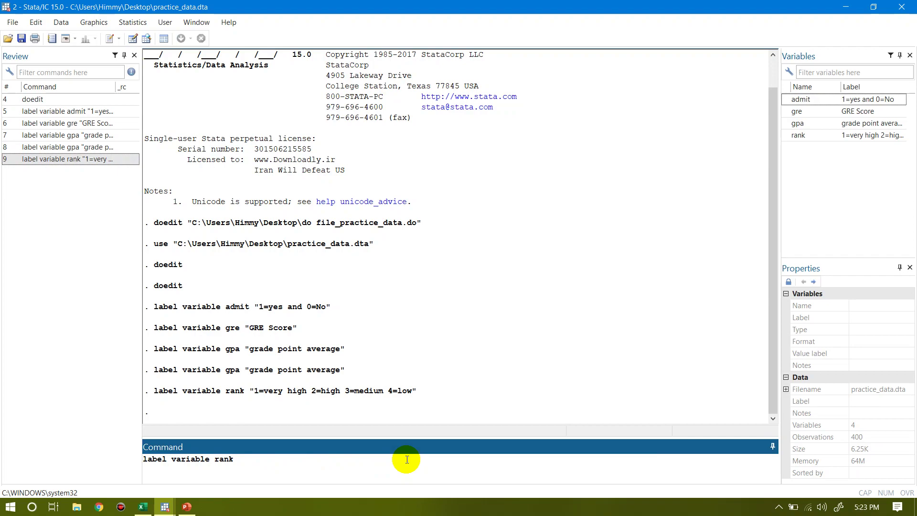
{"action": "key", "text": "Return"}
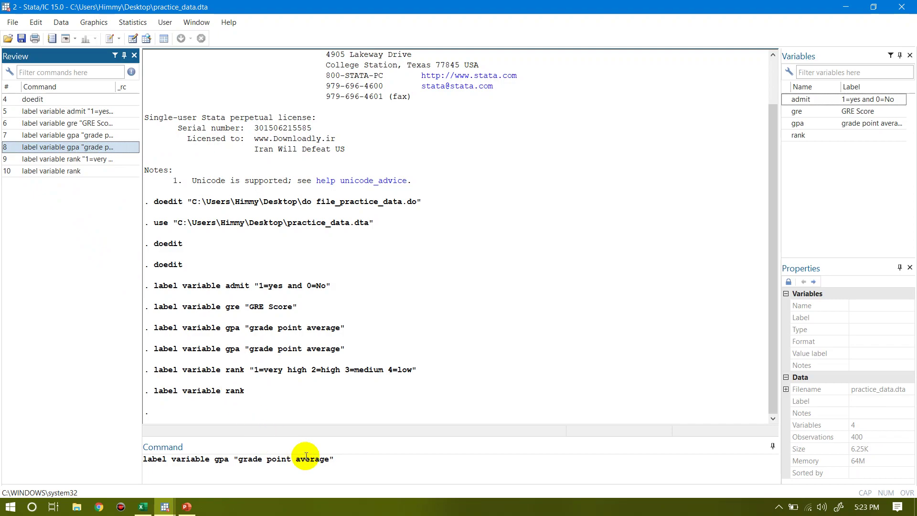
{"action": "left_click", "coordinate": [336, 462]}
{"action": "key", "text": "BackSpace"}
{"action": "key", "text": "BackSpace"}
{"action": "key", "text": "BackSpace"}
{"action": "key", "text": "BackSpace"}
{"action": "key", "text": "BackSpace"}
{"action": "key", "text": "BackSpace"}
{"action": "key", "text": "BackSpace"}
{"action": "key", "text": "BackSpace"}
{"action": "key", "text": "BackSpace"}
{"action": "key", "text": "BackSpace"}
{"action": "key", "text": "BackSpace"}
{"action": "key", "text": "BackSpace"}
{"action": "key", "text": "BackSpace"}
{"action": "key", "text": "BackSpace"}
{"action": "key", "text": "BackSpace"}
{"action": "key", "text": "BackSpace"}
{"action": "key", "text": "BackSpace"}
{"action": "key", "text": "BackSpace"}
{"action": "key", "text": "BackSpace"}
{"action": "key", "text": "BackSpace"}
{"action": "key", "text": "BackSpace"}
{"action": "key", "text": "BackSpace"}
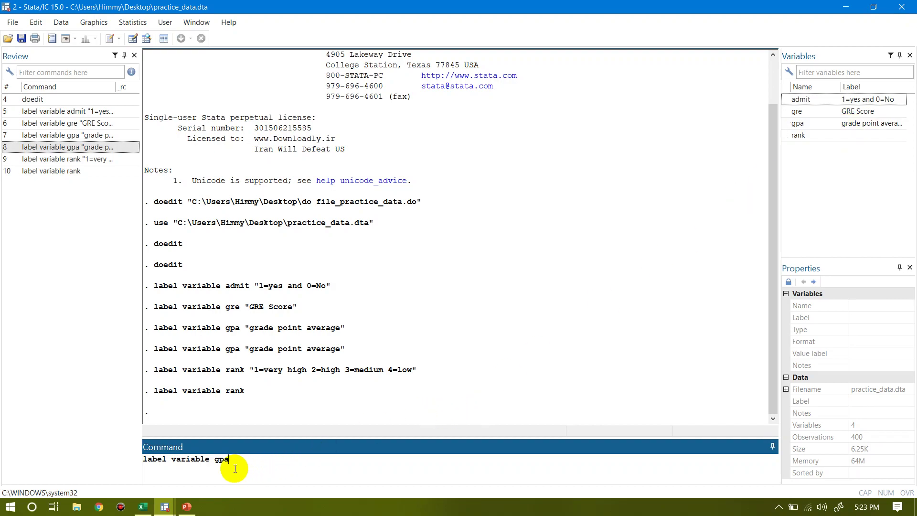
{"action": "key", "text": "Return"}
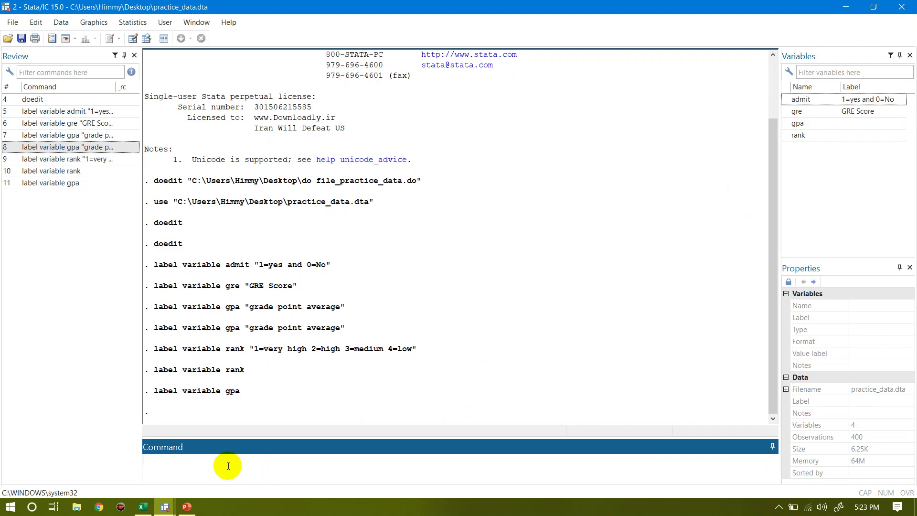
- Clear the gre and admit labels by removing the quoted text from their recalled commands
{"action": "left_click", "coordinate": [79, 124]}
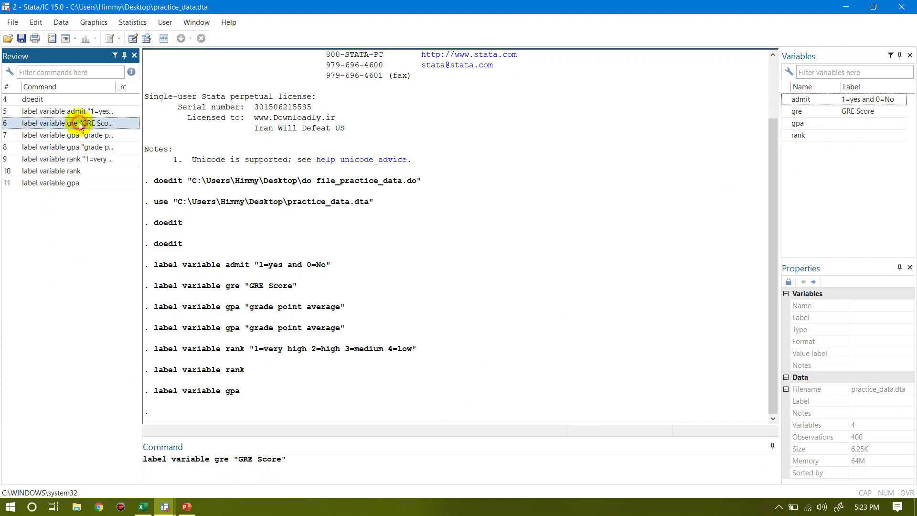
{"action": "left_click", "coordinate": [288, 464]}
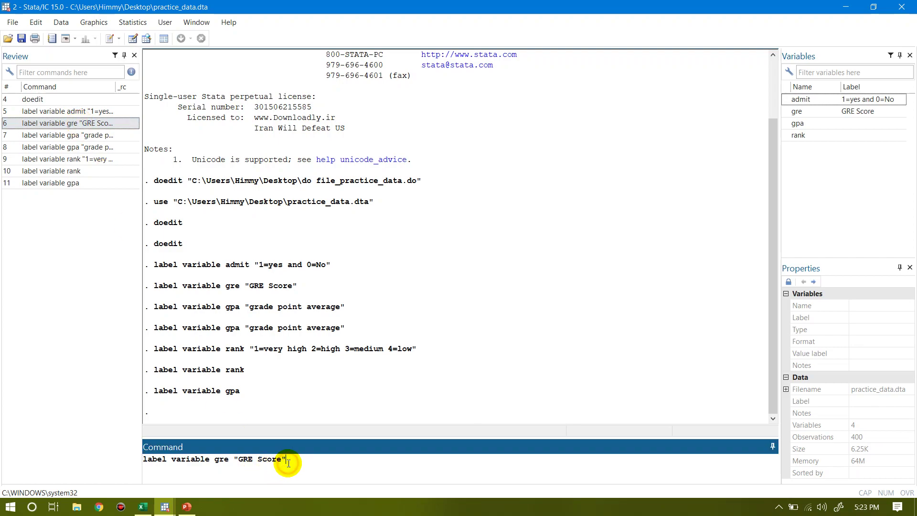
{"action": "key", "text": "BackSpace"}
{"action": "key", "text": "BackSpace"}
{"action": "key", "text": "BackSpace"}
{"action": "key", "text": "BackSpace"}
{"action": "key", "text": "BackSpace"}
{"action": "key", "text": "BackSpace"}
{"action": "key", "text": "BackSpace"}
{"action": "key", "text": "BackSpace"}
{"action": "key", "text": "BackSpace"}
{"action": "key", "text": "BackSpace"}
{"action": "key", "text": "BackSpace"}
{"action": "key", "text": "Return"}
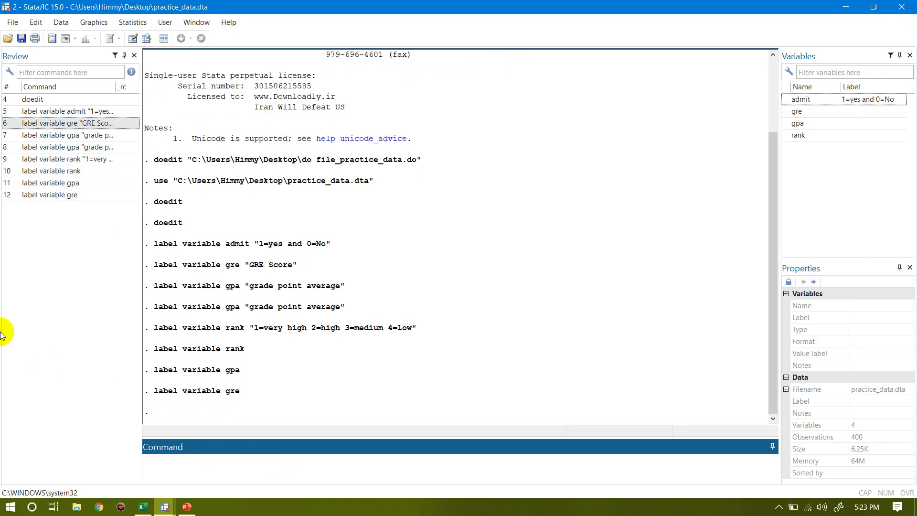
{"action": "left_click", "coordinate": [47, 111]}
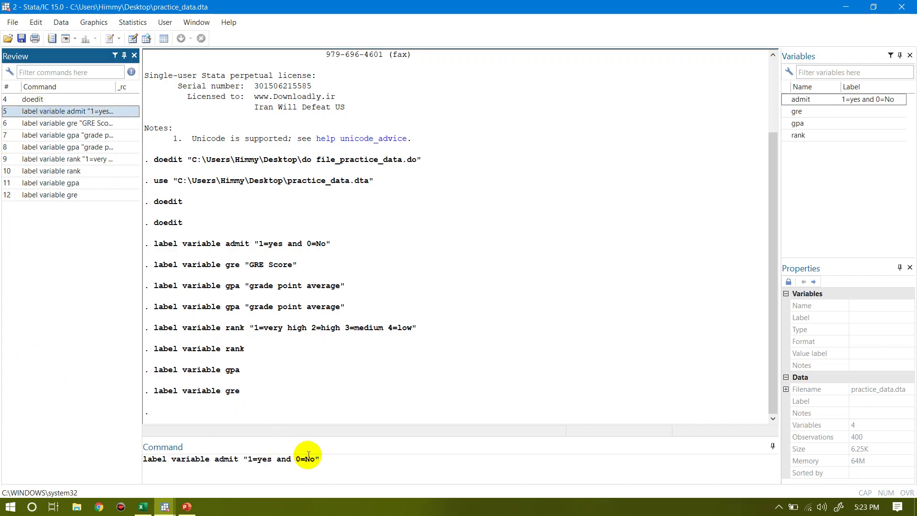
{"action": "left_click", "coordinate": [323, 459]}
{"action": "key", "text": "BackSpace"}
{"action": "key", "text": "BackSpace"}
{"action": "key", "text": "BackSpace"}
{"action": "key", "text": "BackSpace"}
{"action": "key", "text": "BackSpace"}
{"action": "key", "text": "BackSpace"}
{"action": "key", "text": "BackSpace"}
{"action": "key", "text": "BackSpace"}
{"action": "key", "text": "BackSpace"}
{"action": "key", "text": "BackSpace"}
{"action": "key", "text": "BackSpace"}
{"action": "key", "text": "BackSpace"}
{"action": "key", "text": "BackSpace"}
{"action": "key", "text": "BackSpace"}
{"action": "key", "text": "BackSpace"}
{"action": "key", "text": "BackSpace"}
{"action": "key", "text": "BackSpace"}
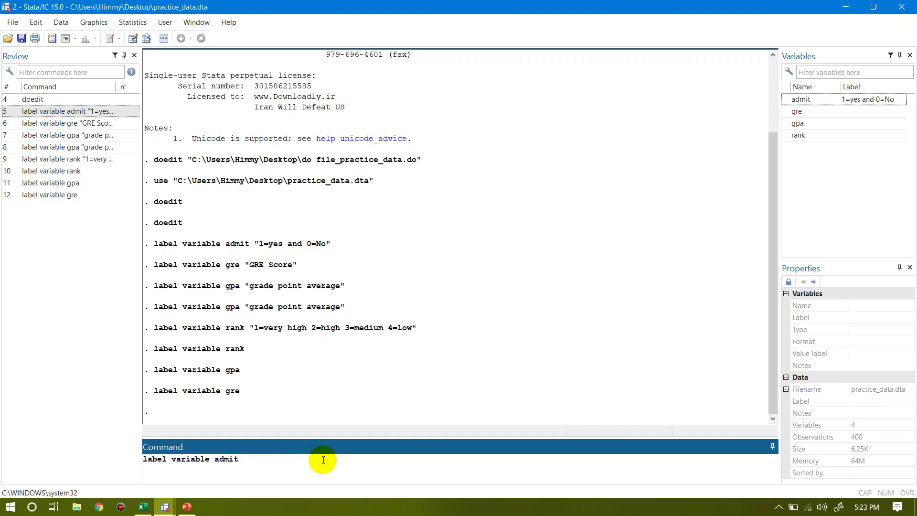
{"action": "key", "text": "Return"}
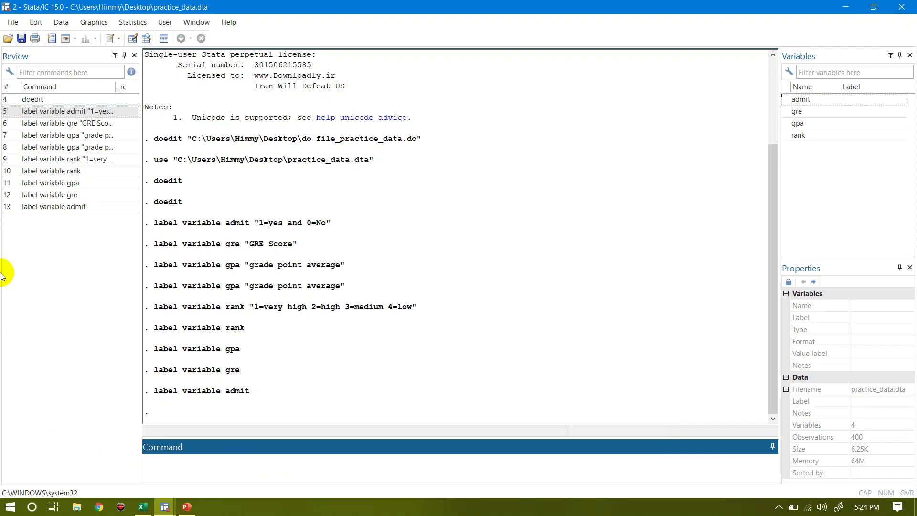
{"action": "left_click", "coordinate": [59, 22]}
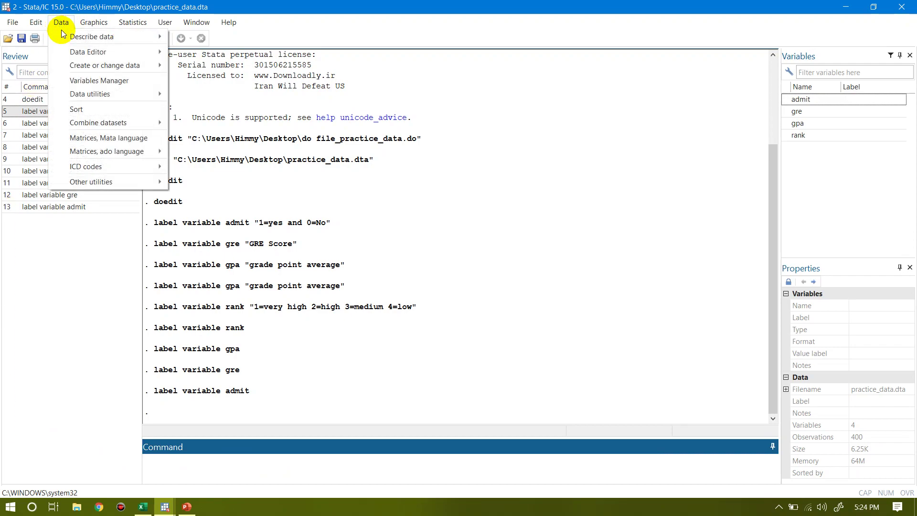
- Label admit "1=yes 0=No" through Data > Label utilities > Label variable
{"action": "mouse_move", "coordinate": [100, 96]}
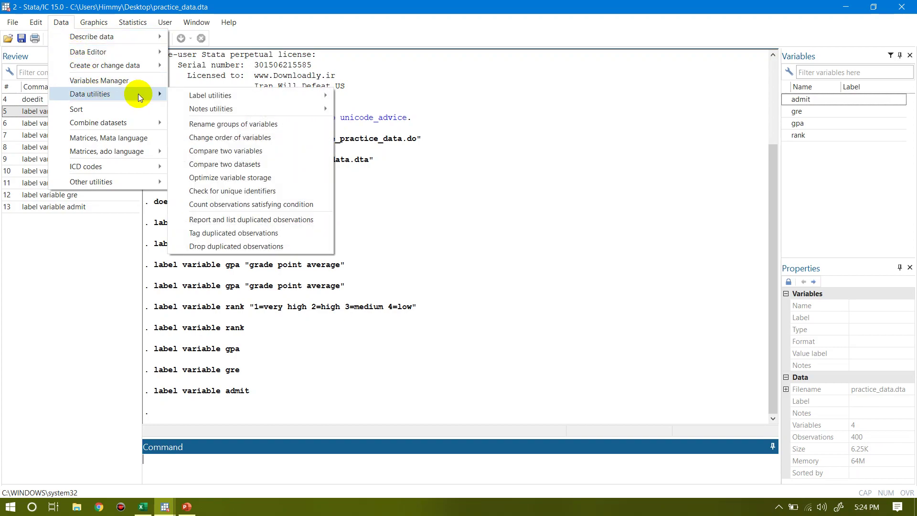
{"action": "mouse_move", "coordinate": [215, 96]}
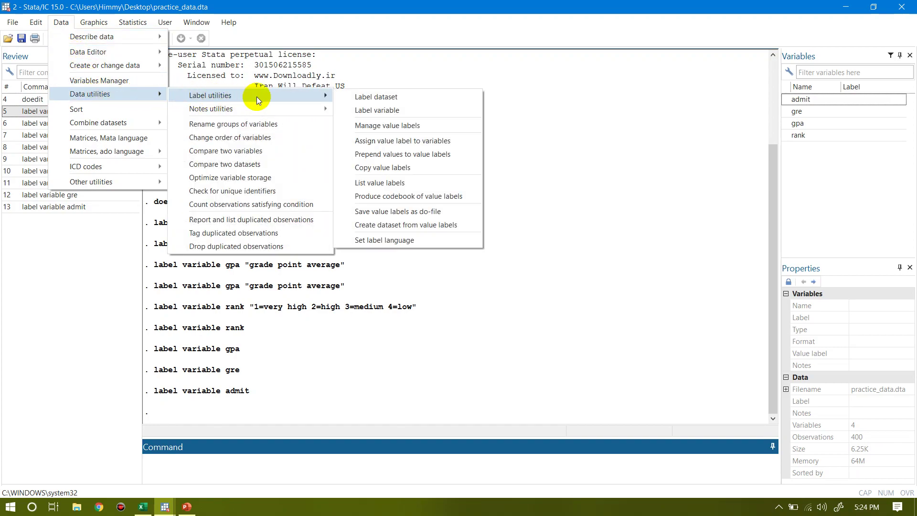
{"action": "left_click", "coordinate": [368, 110]}
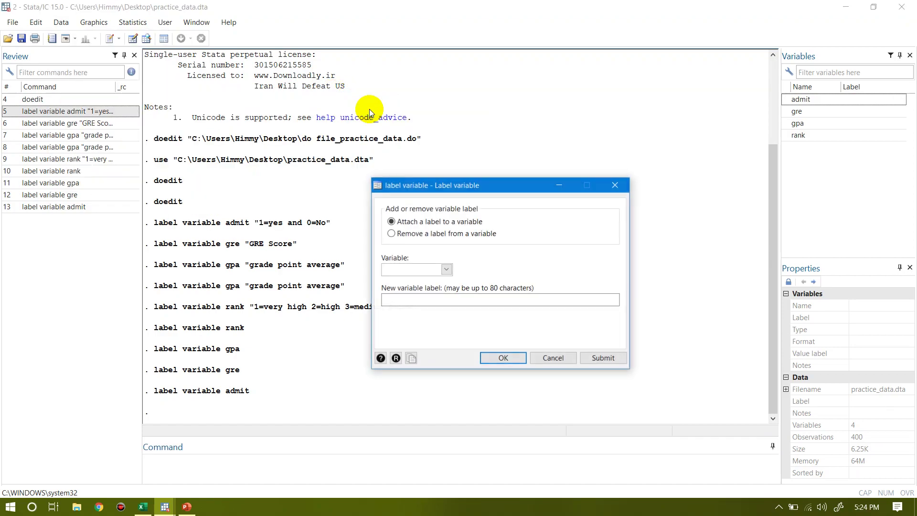
{"action": "left_click", "coordinate": [445, 269]}
{"action": "left_click", "coordinate": [430, 279]}
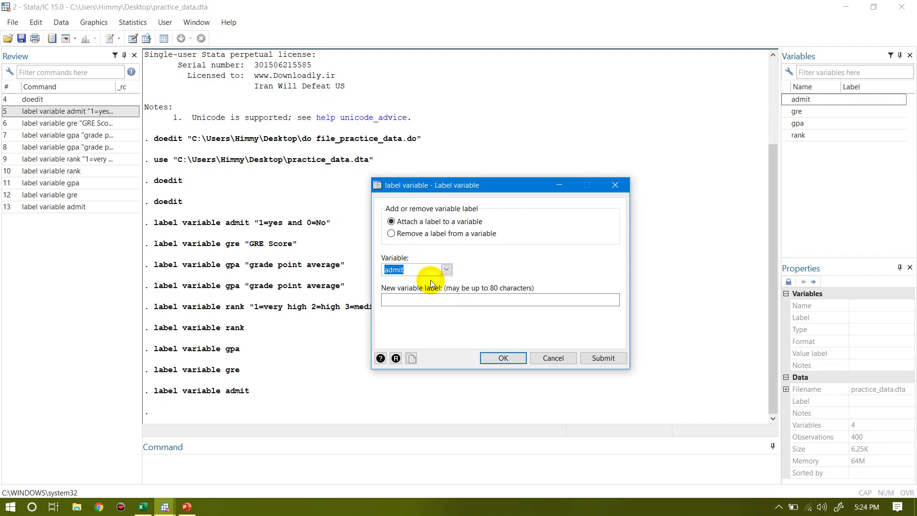
{"action": "left_click", "coordinate": [405, 298]}
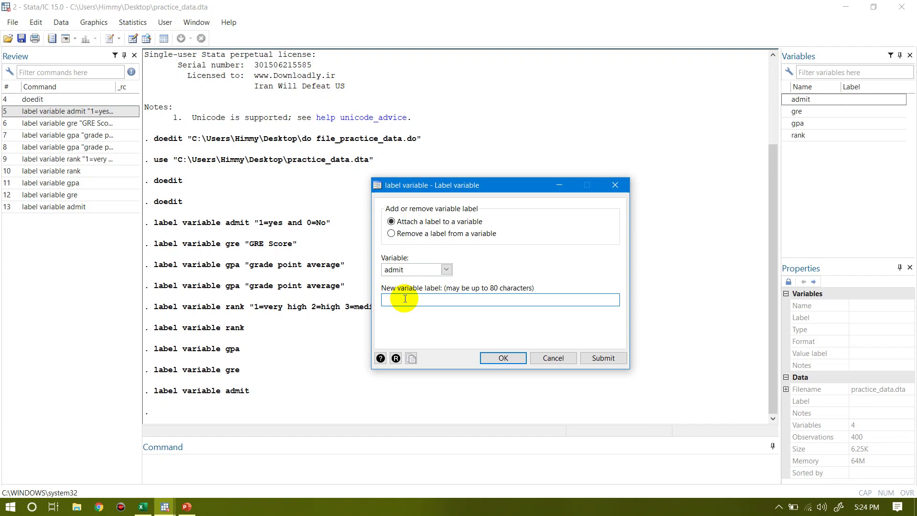
{"action": "type", "text": "1=yes"}
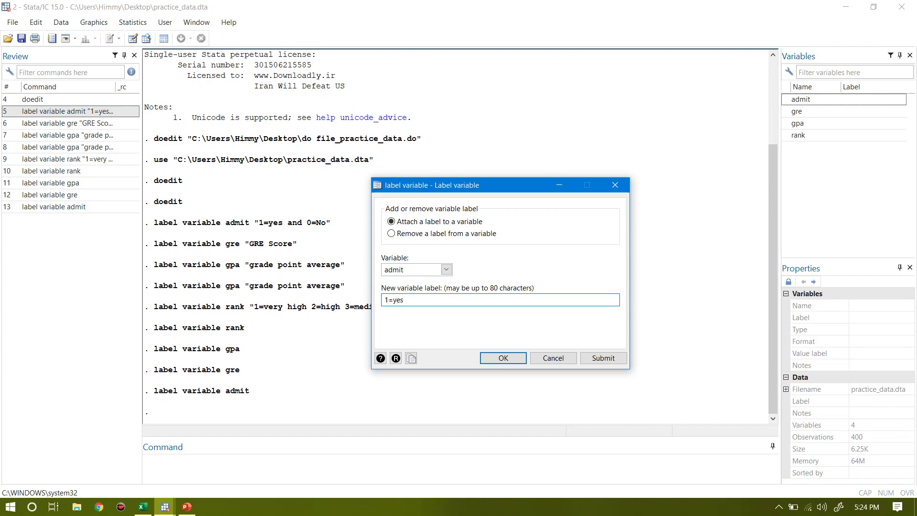
{"action": "type", "text": " 0=No"}
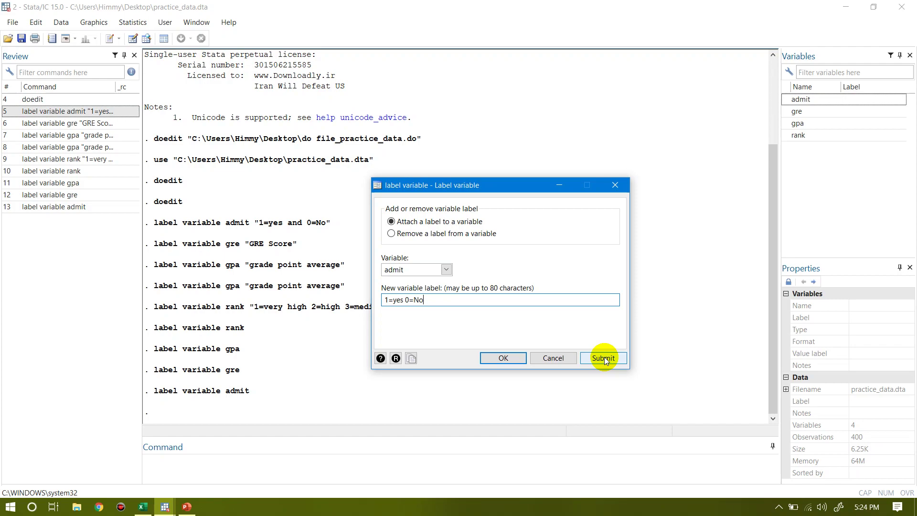
{"action": "left_click", "coordinate": [492, 359]}
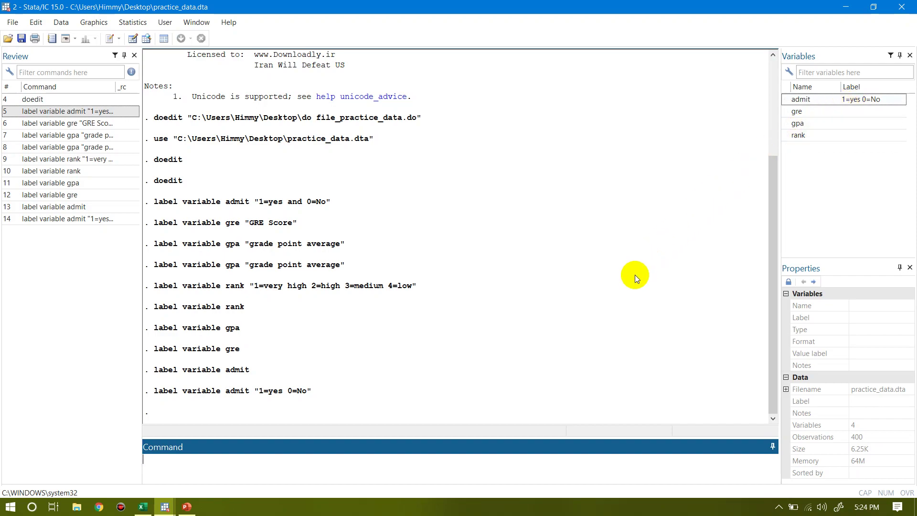
{"action": "left_click", "coordinate": [208, 468]}
- Rerun the gre, gpa and rank label commands from the Review pane to restore their labels
{"action": "left_click", "coordinate": [72, 125]}
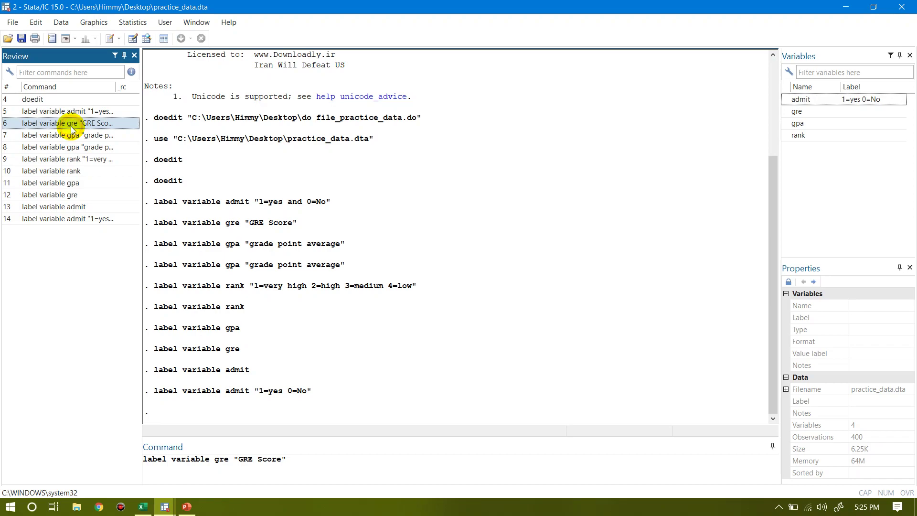
{"action": "left_click", "coordinate": [297, 461]}
{"action": "key", "text": "Return"}
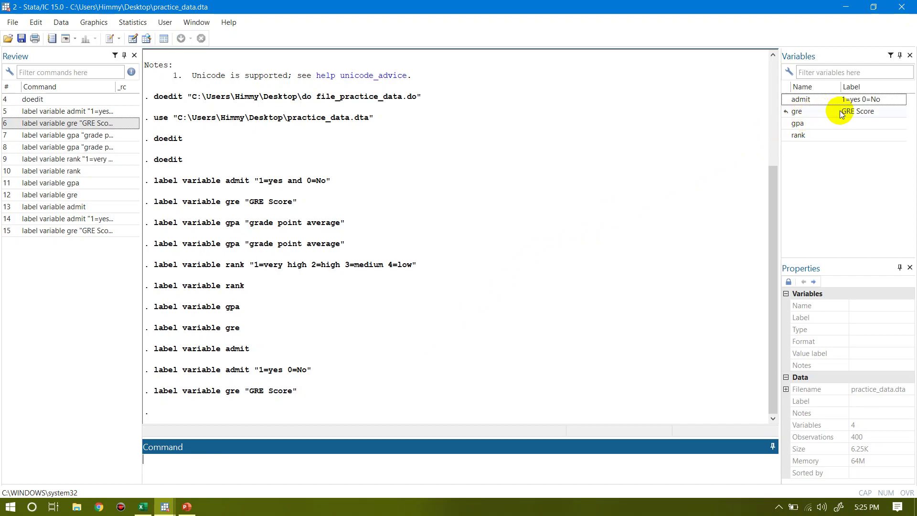
{"action": "left_click", "coordinate": [83, 139]}
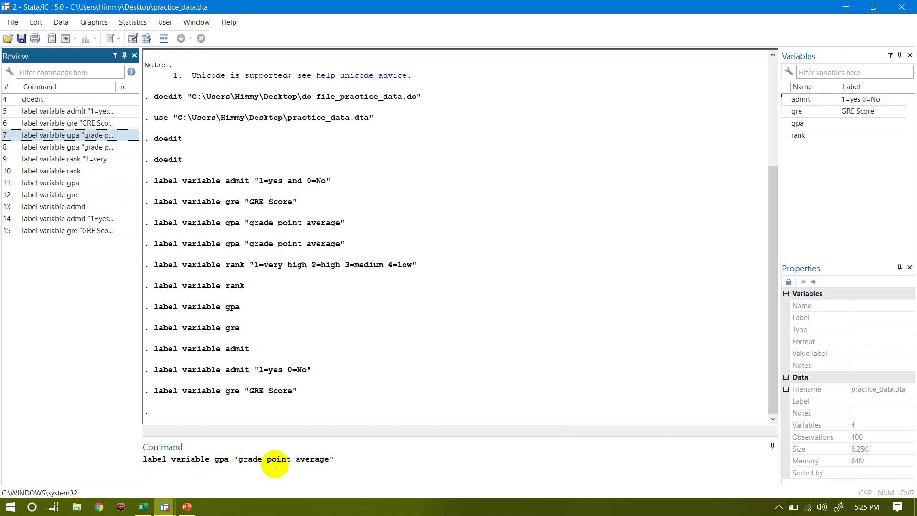
{"action": "left_click", "coordinate": [343, 459]}
{"action": "key", "text": "Return"}
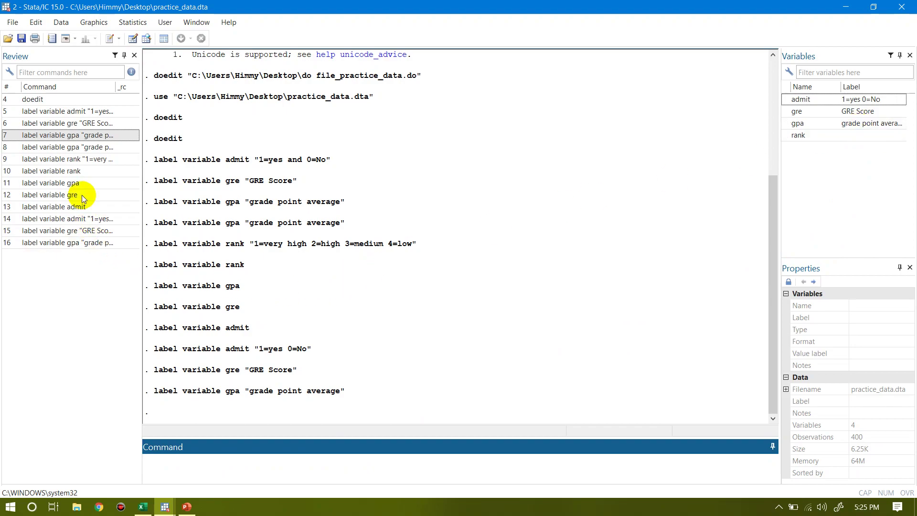
{"action": "left_click", "coordinate": [83, 164]}
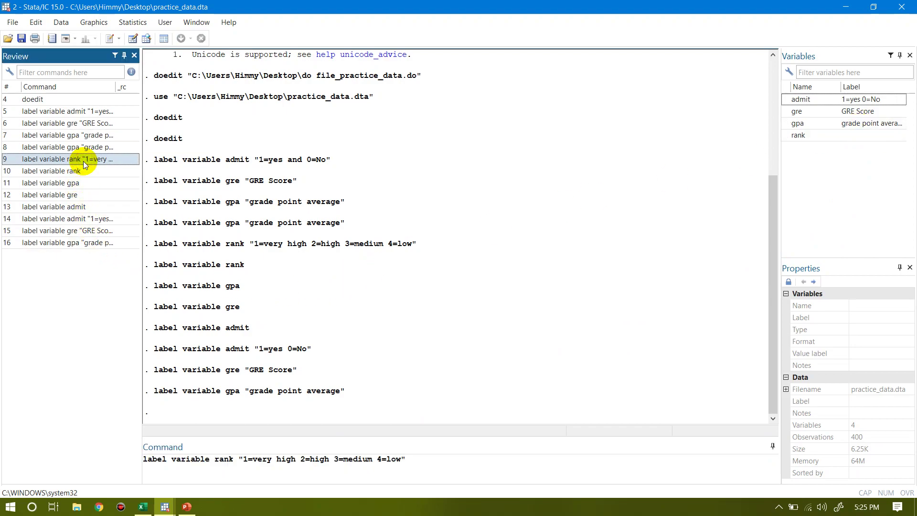
{"action": "key", "text": "Return"}
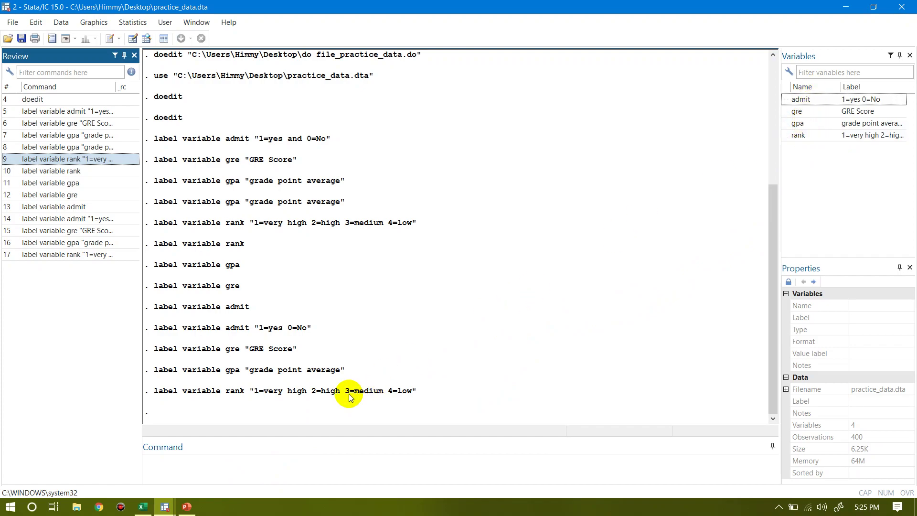
{"action": "left_click", "coordinate": [201, 468]}
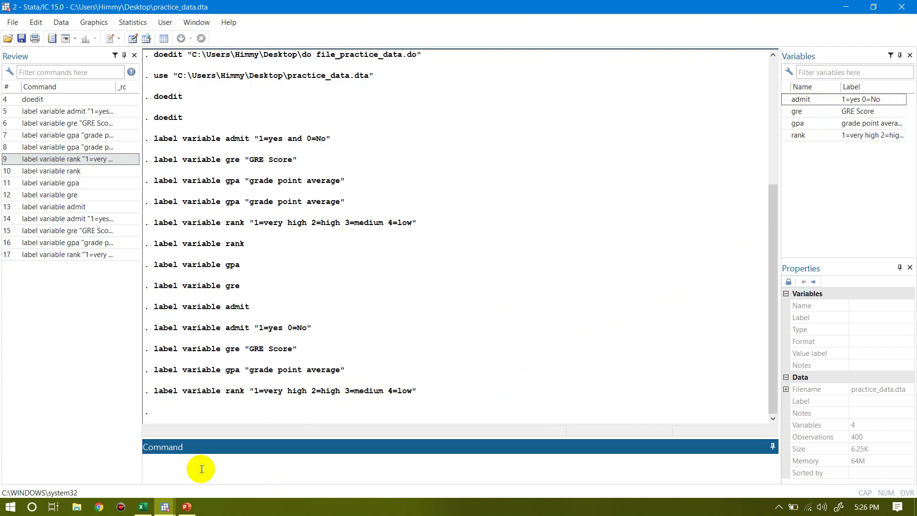
- Run tab admit (273 not admitted, 127 admitted of 400), then enter tab rank
{"action": "type", "text": "tab admit"}
{"action": "key", "text": "Return"}
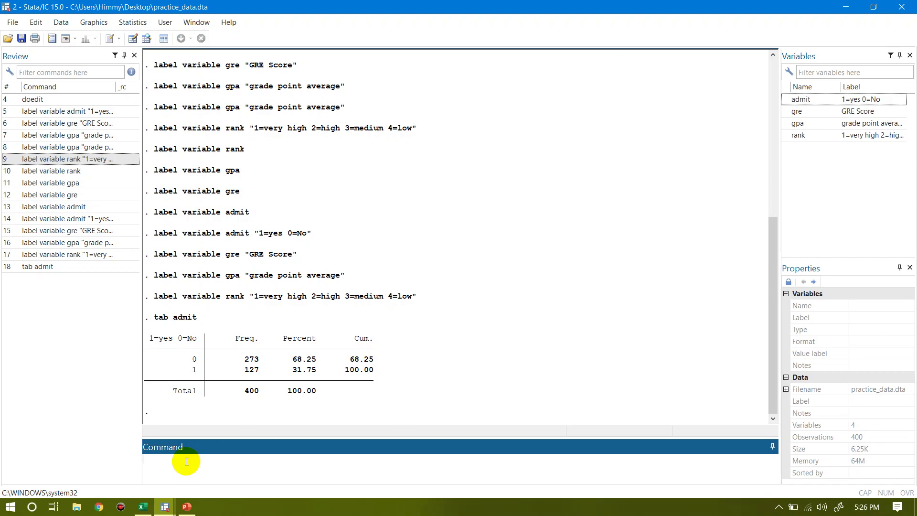
{"action": "type", "text": "tab rank"}
- Run 'tab rank' to get rank's frequency table, with cumulative percentages reaching 100.00 at rank 4
{"action": "key", "text": "Return"}
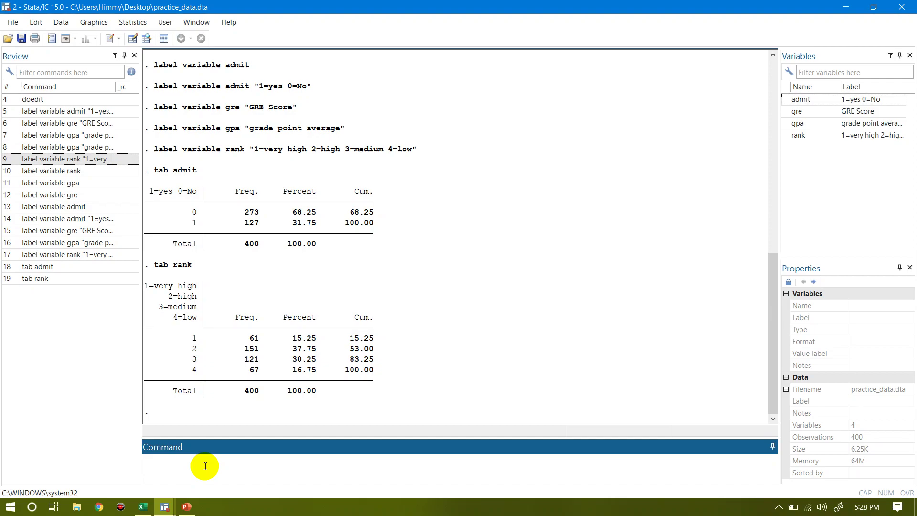
- Try tabulating rank for admitted applicants with 'tab rank, if admit==1', which errors
{"action": "type", "text": "tab rank, if admit=1"}
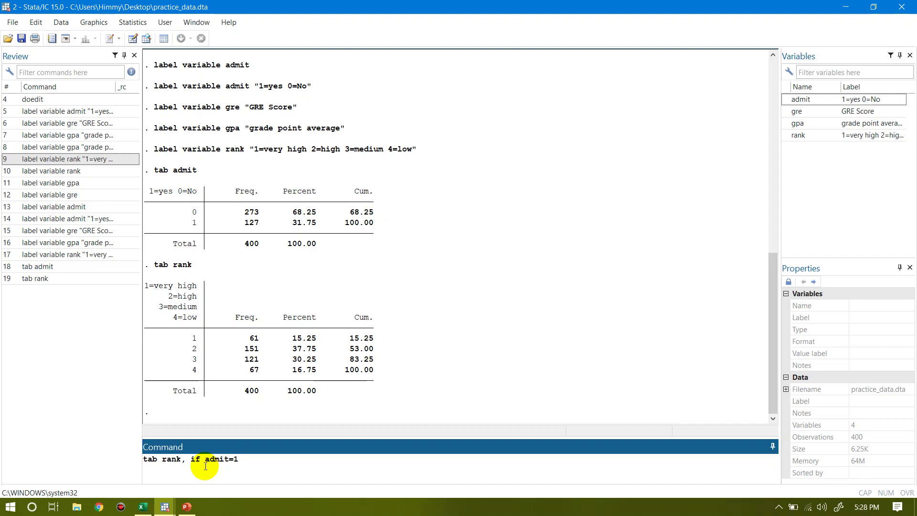
{"action": "key", "text": "BackSpace"}
{"action": "type", "text": "=1"}
{"action": "key", "text": "Return"}
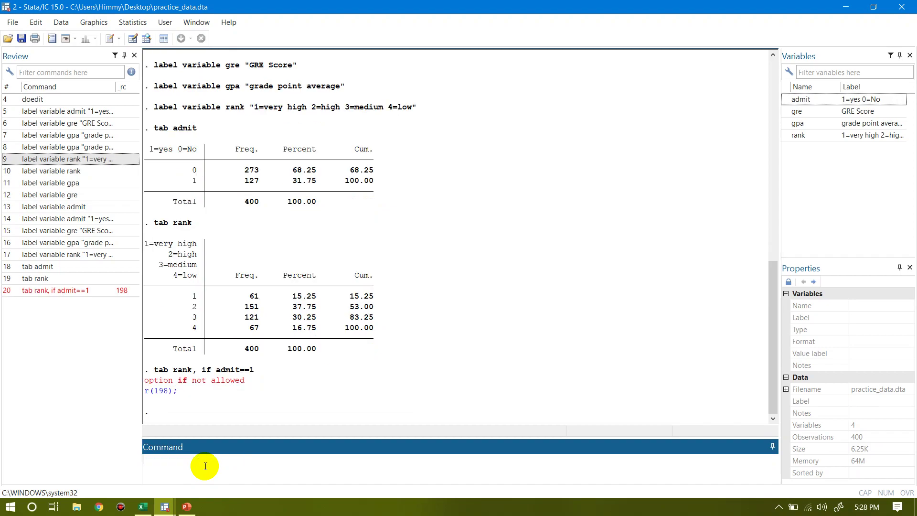
- Try 'tab if admit==1', then cross-tabulate admit by rank with chi2 (25.2421, Pr = 0.000)
{"action": "type", "text": "tab if admit==1"}
{"action": "key", "text": "Return"}
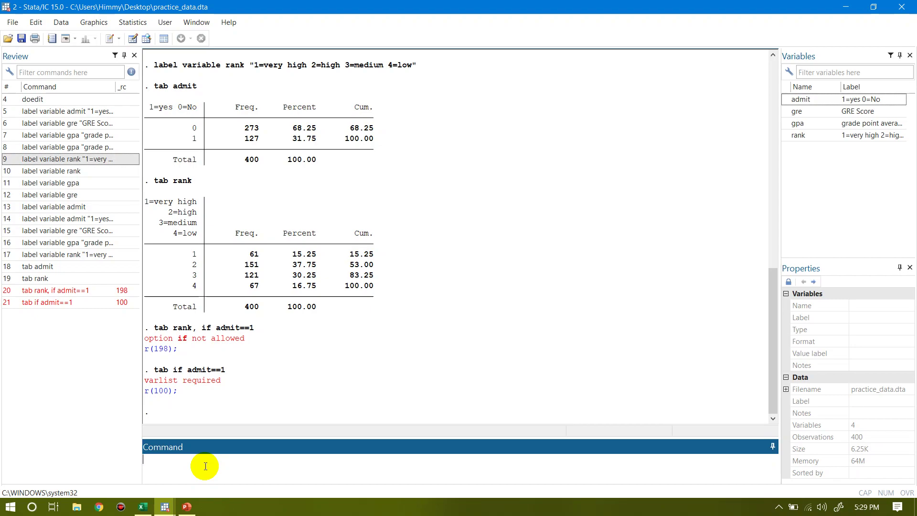
{"action": "type", "text": "tab admit rank, chi2"}
{"action": "key", "text": "Return"}
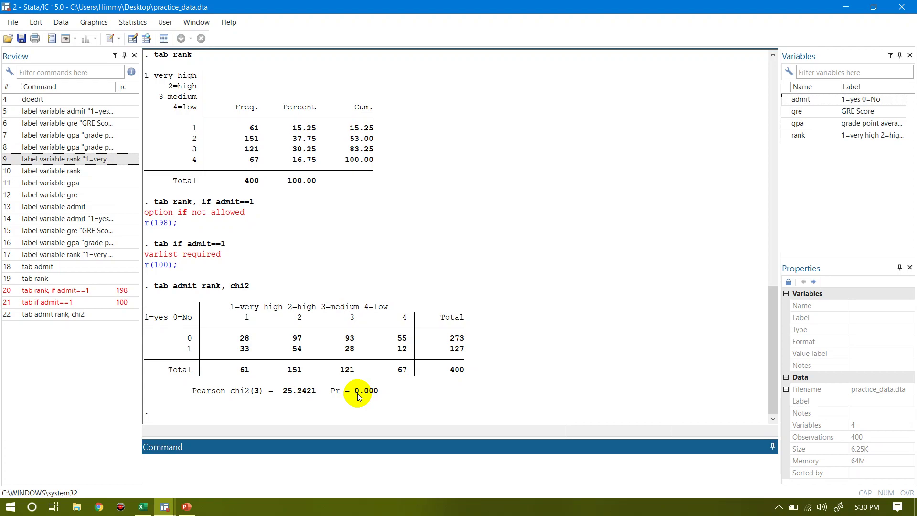
- Run 'sum gre gpa' for all applicants: gre mean 587.7, gpa mean 3.3899
{"action": "type", "text": "sum"}
{"action": "type", "text": "gre gpa"}
{"action": "key", "text": "Return"}
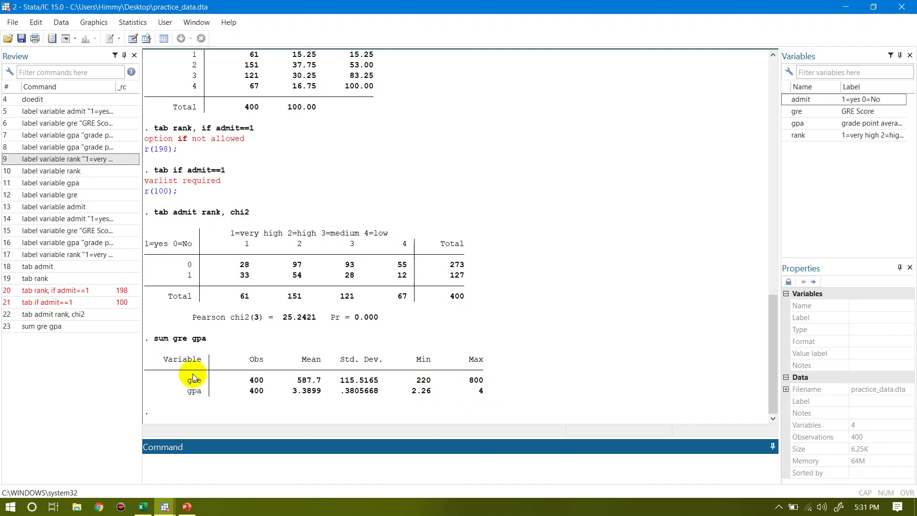
- Rerun the gre/gpa summary with 'if admit==1', covering 127 admitted applicants
{"action": "left_click", "coordinate": [41, 326]}
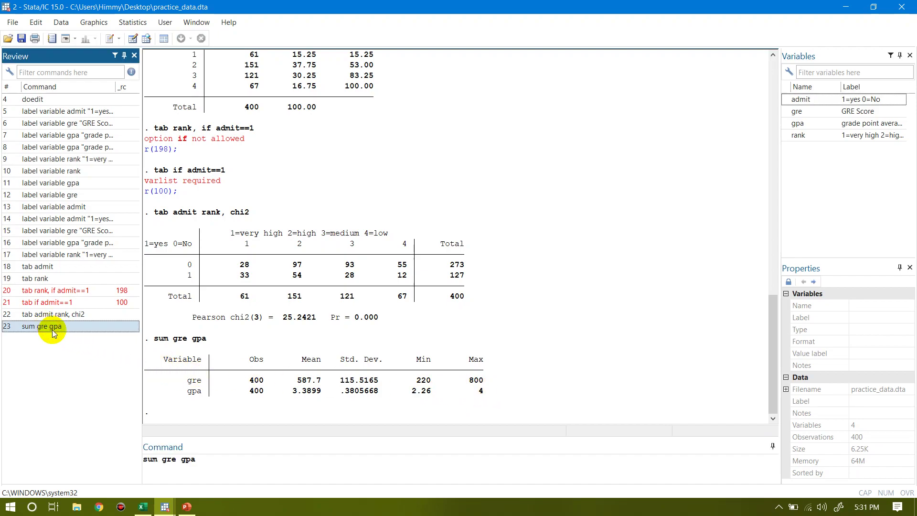
{"action": "left_click", "coordinate": [216, 461]}
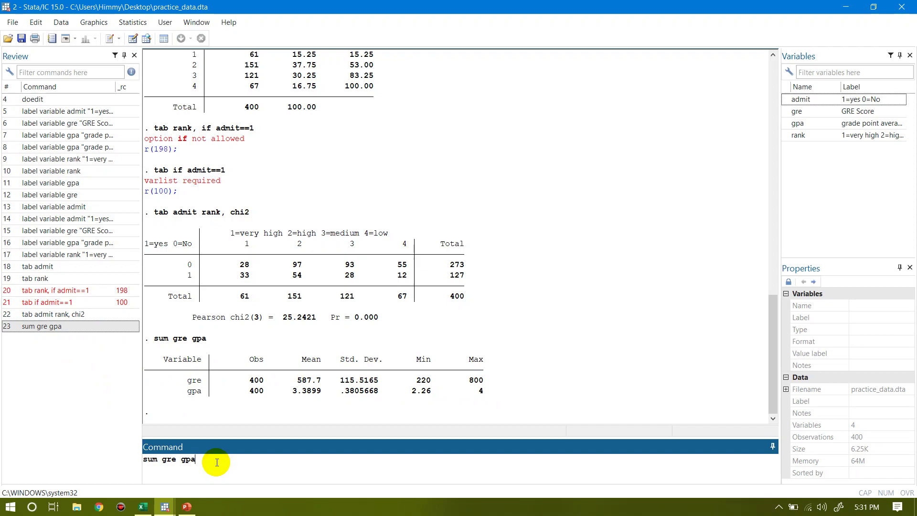
{"action": "type", "text": "if admit==1"}
{"action": "key", "text": "Return"}
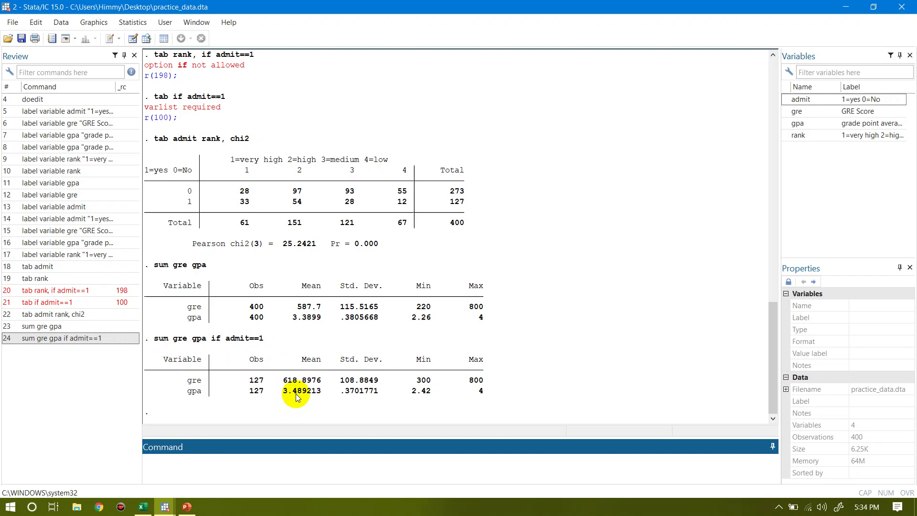
- Summarize gre and gpa for admit==0 (273 applicants), then again for all 400
{"action": "left_click", "coordinate": [83, 339]}
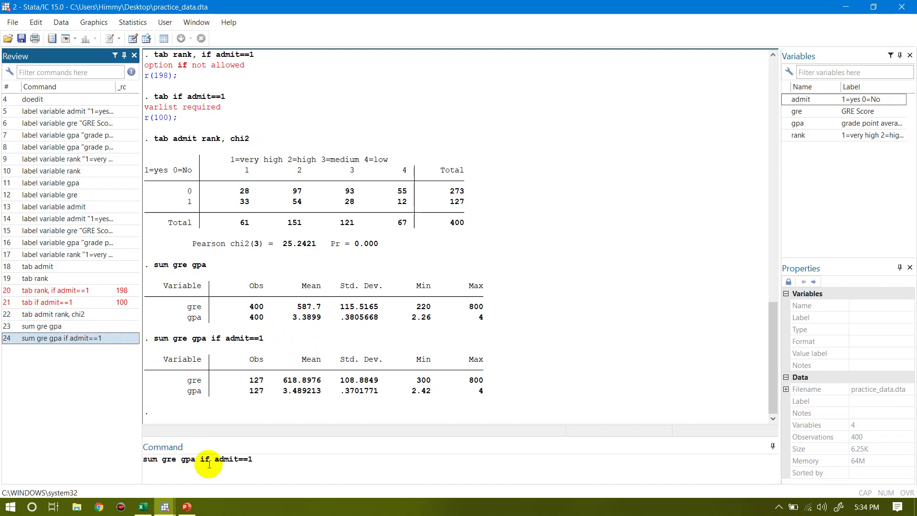
{"action": "left_click", "coordinate": [254, 459]}
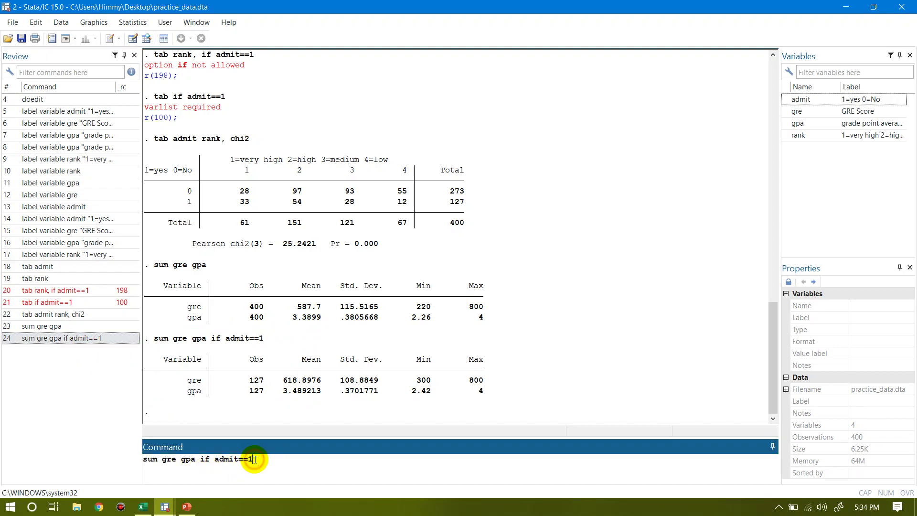
{"action": "key", "text": "BackSpace"}
{"action": "type", "text": "0"}
{"action": "key", "text": "Return"}
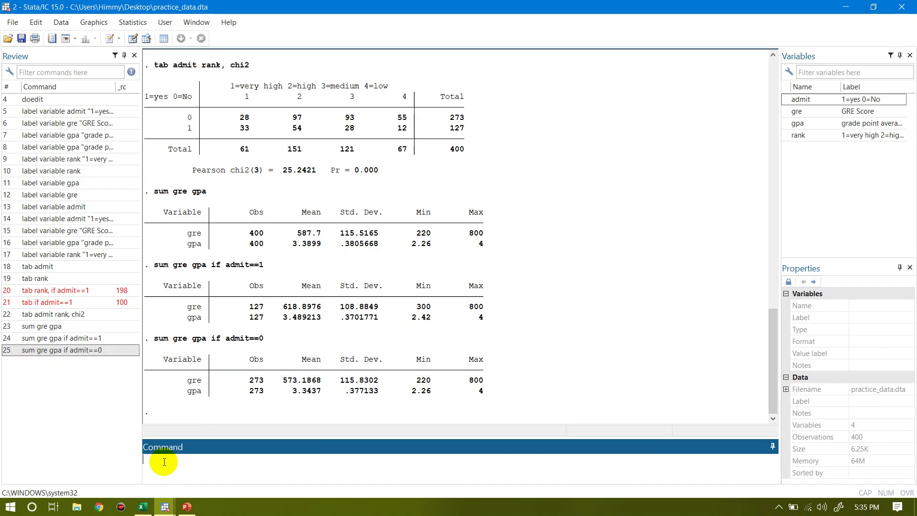
{"action": "type", "text": "sum gre gpa"}
{"action": "key", "text": "Return"}
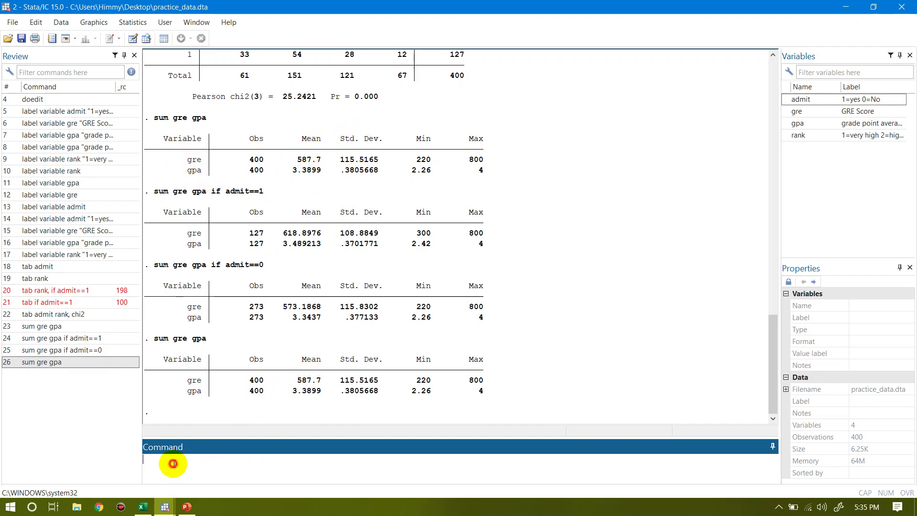
- Summarize gre and gpa with 'if admit==1 & rank==1', giving 33 applicants
{"action": "left_click", "coordinate": [69, 364]}
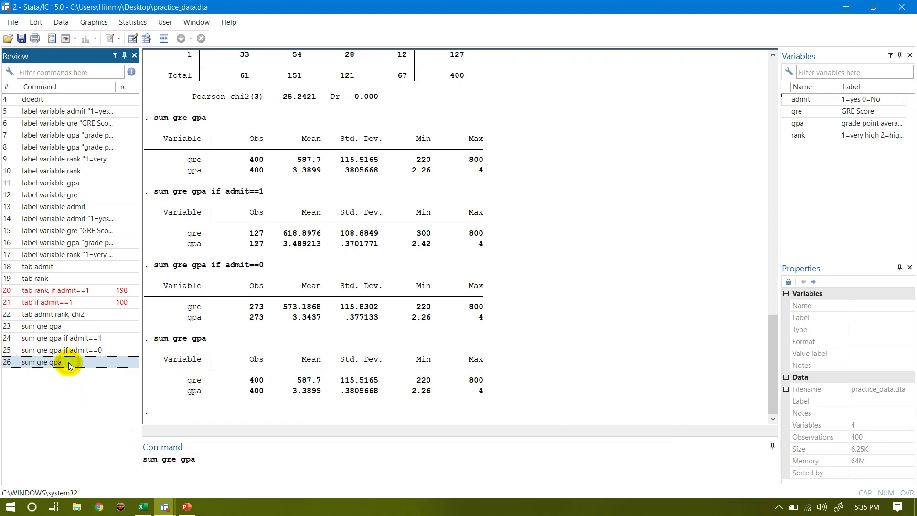
{"action": "left_click", "coordinate": [210, 464]}
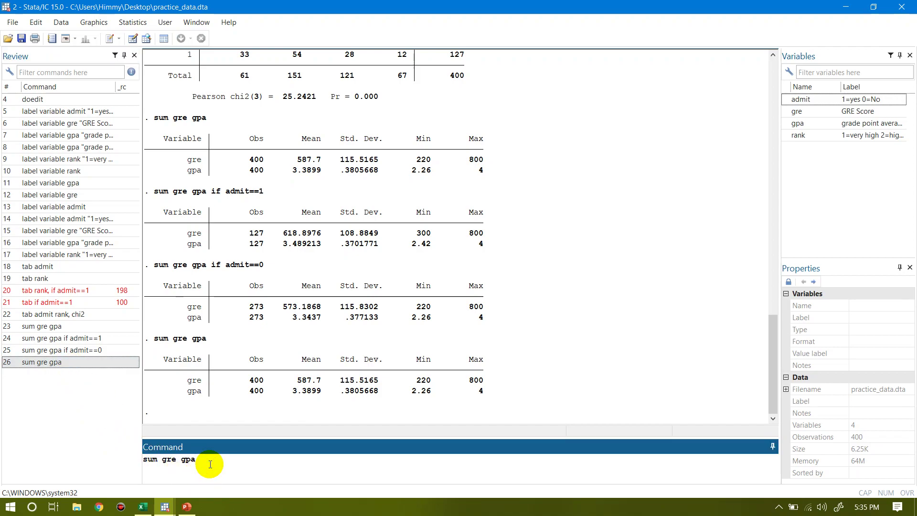
{"action": "type", "text": "if admit==1 & rank==1"}
{"action": "key", "text": "Return"}
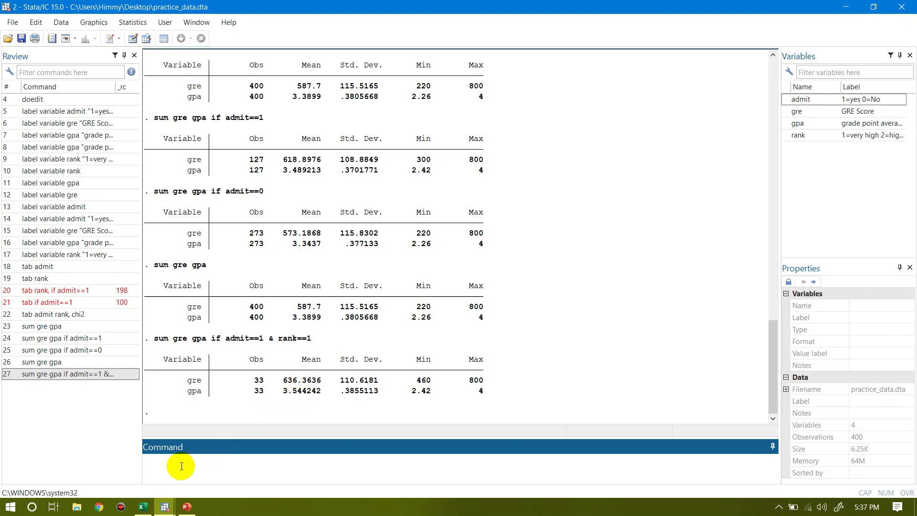
- Summarize gre and gpa for admit==0 & rank==1, giving 28 applicants
{"action": "left_click", "coordinate": [92, 377]}
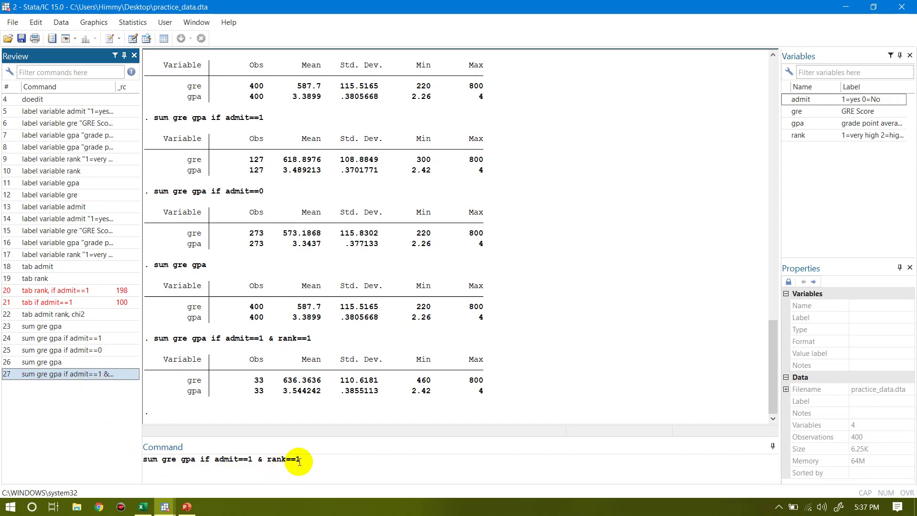
{"action": "left_click", "coordinate": [300, 461]}
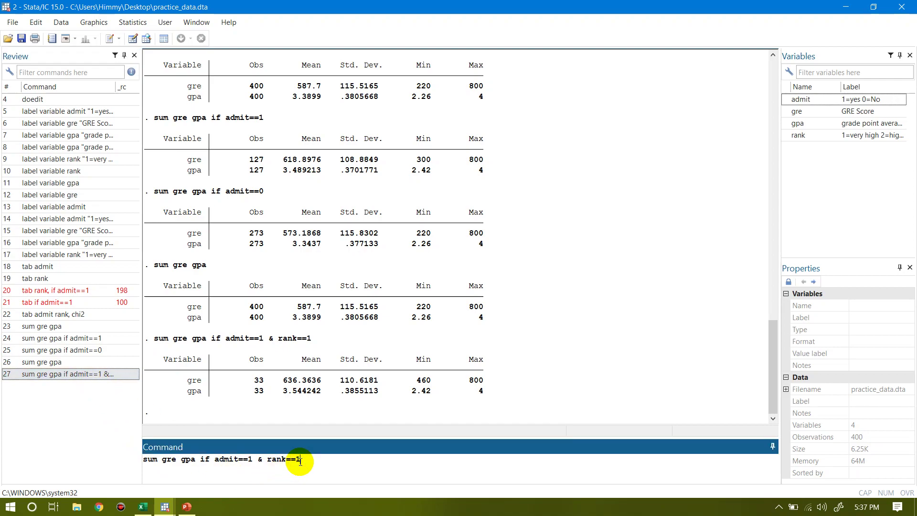
{"action": "left_click", "coordinate": [251, 458]}
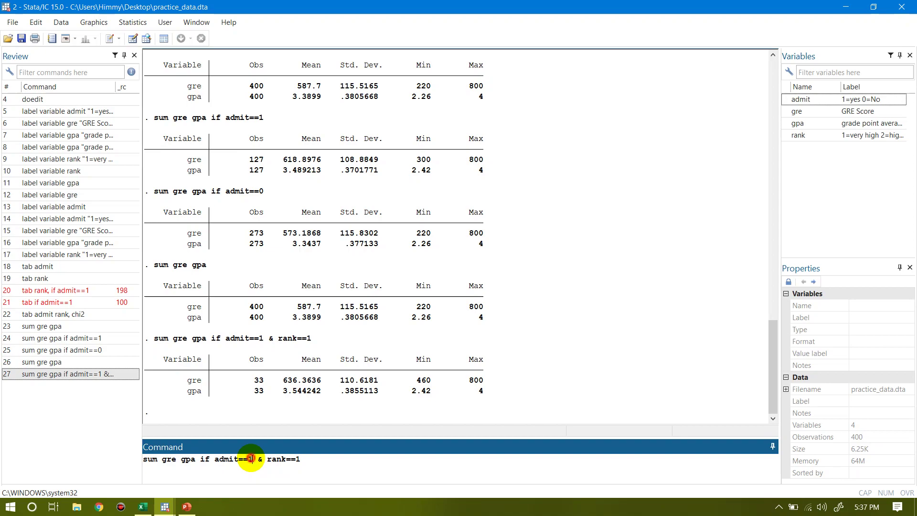
{"action": "key", "text": "BackSpace"}
{"action": "type", "text": "0"}
{"action": "left_click", "coordinate": [311, 460]}
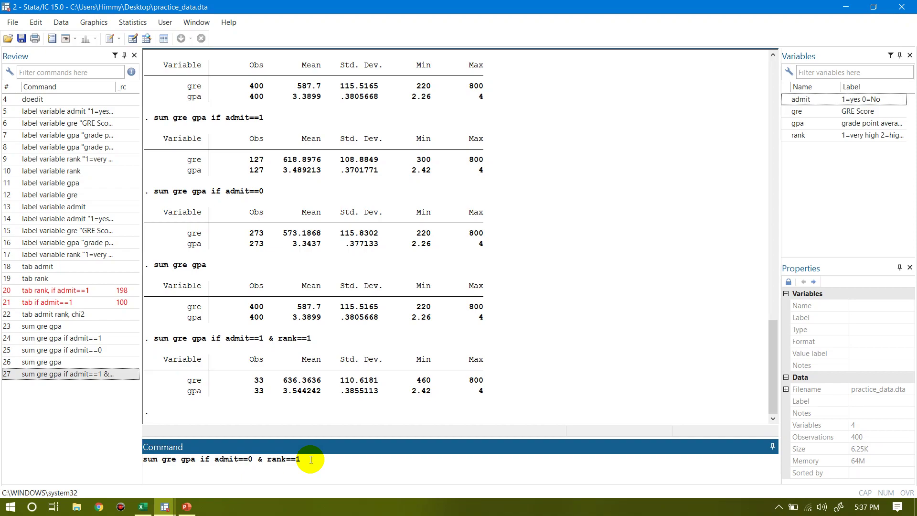
{"action": "key", "text": "Return"}
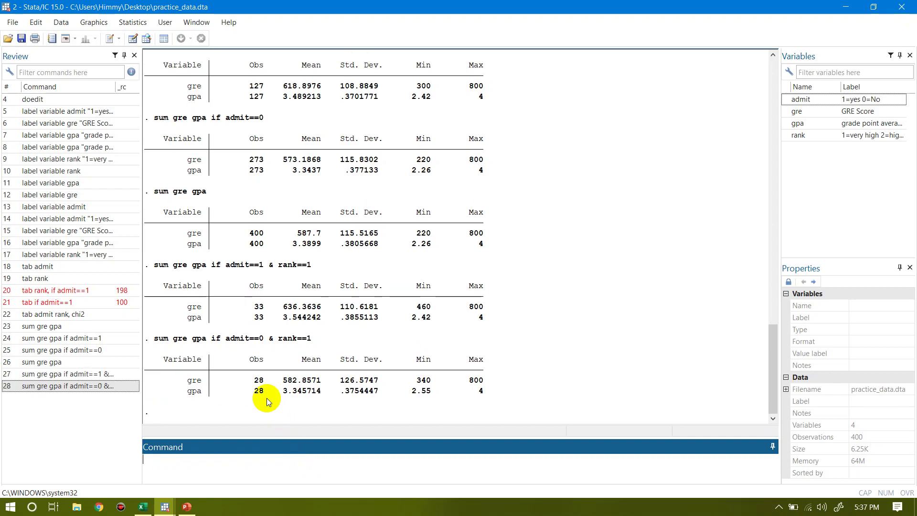
- Edit the recalled command's condition from rank==1 to rank==4, without running it
{"action": "left_click", "coordinate": [81, 387]}
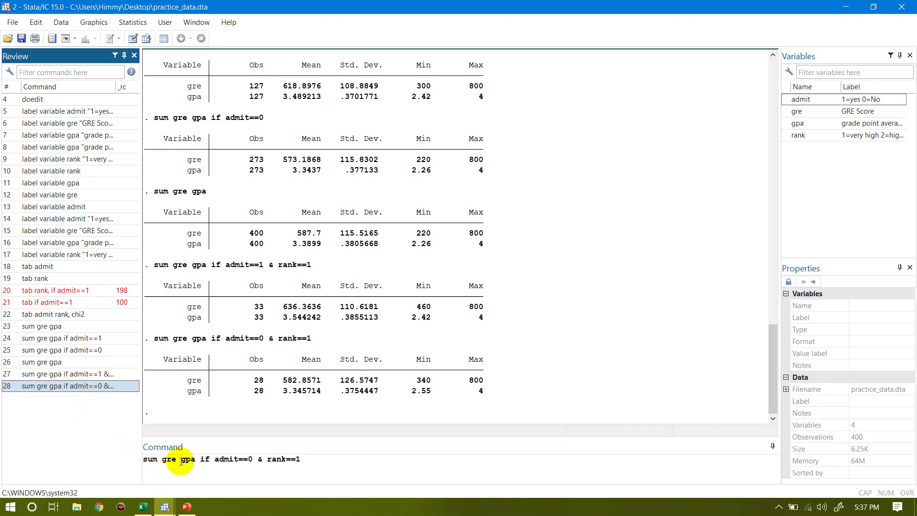
{"action": "left_click", "coordinate": [254, 460]}
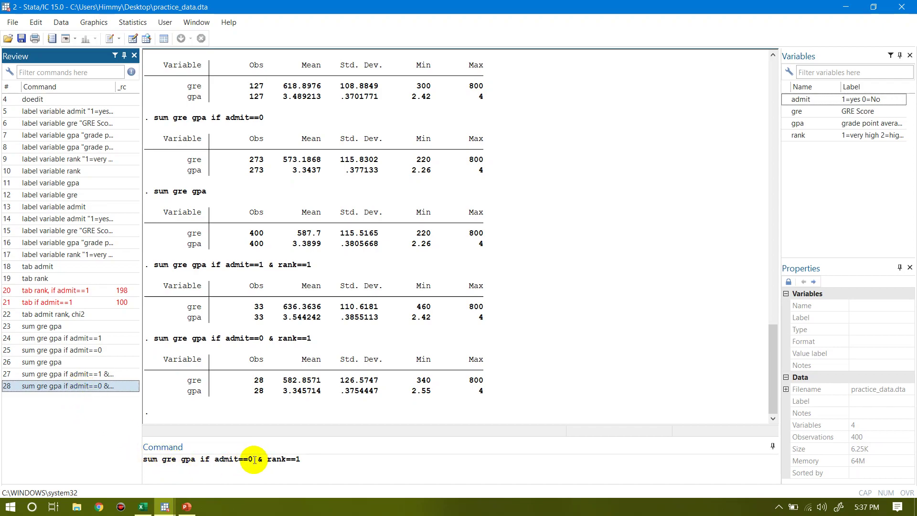
{"action": "left_click", "coordinate": [306, 460]}
{"action": "key", "text": "BackSpace"}
{"action": "type", "text": "4"}
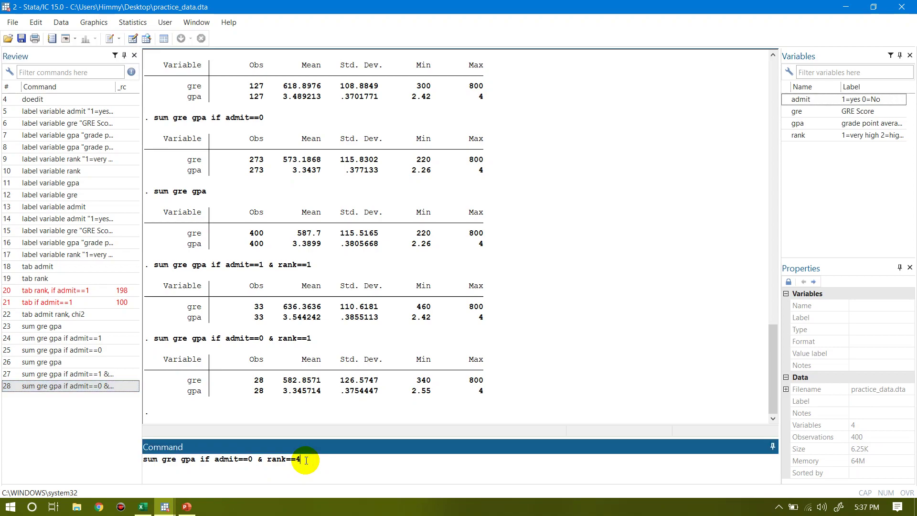
- Run 'sum gre gpa if admit==0 & rank==4', giving 55 applicants with gre mean 562.9091
{"action": "key", "text": "Return"}
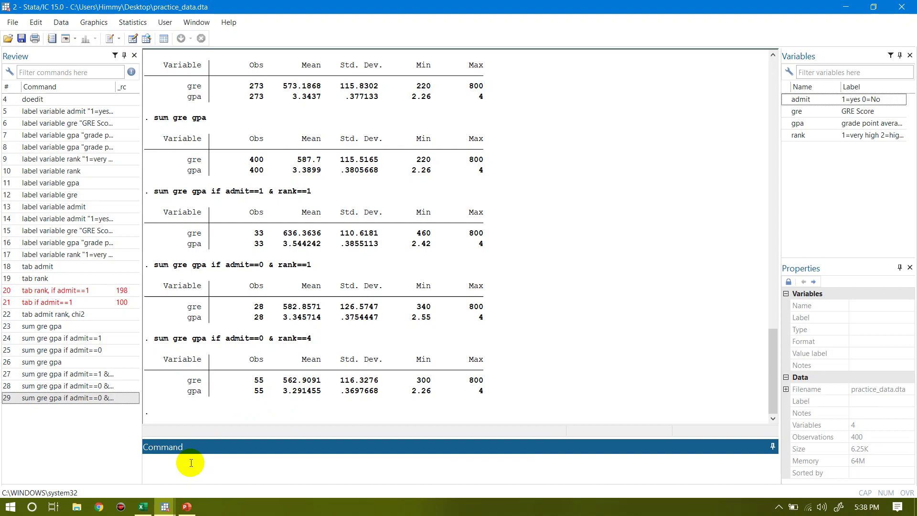
- Summarize gre and gpa with 'if admit==1 & rank==1 & gre>=600', giving 21 applicants
{"action": "type", "text": "sum gre gpa if admit==1 & rank"}
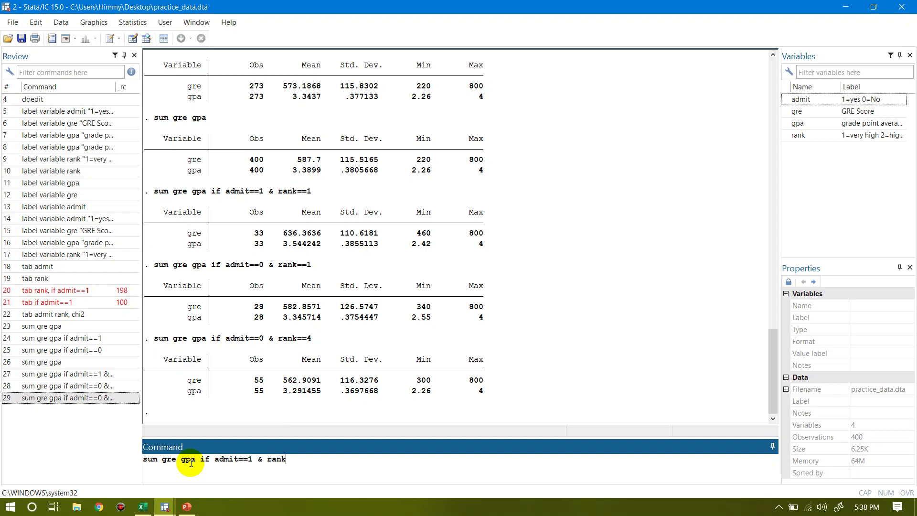
{"action": "type", "text": "==1 & gre>+"}
{"action": "key", "text": "BackSpace"}
{"action": "type", "text": "=600"}
{"action": "key", "text": "Return"}
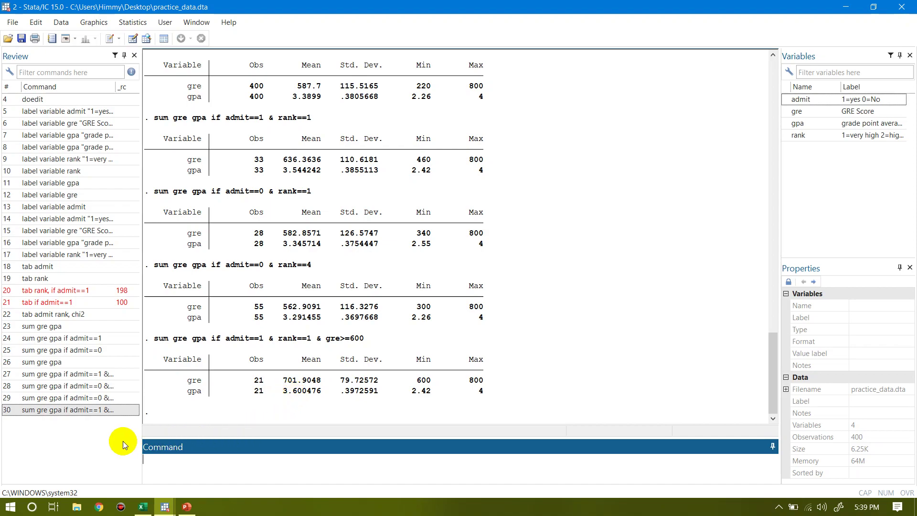
- Add '& gpa==3' to the gre>=600 summary command, which returns 0 observations
{"action": "left_click", "coordinate": [68, 412]}
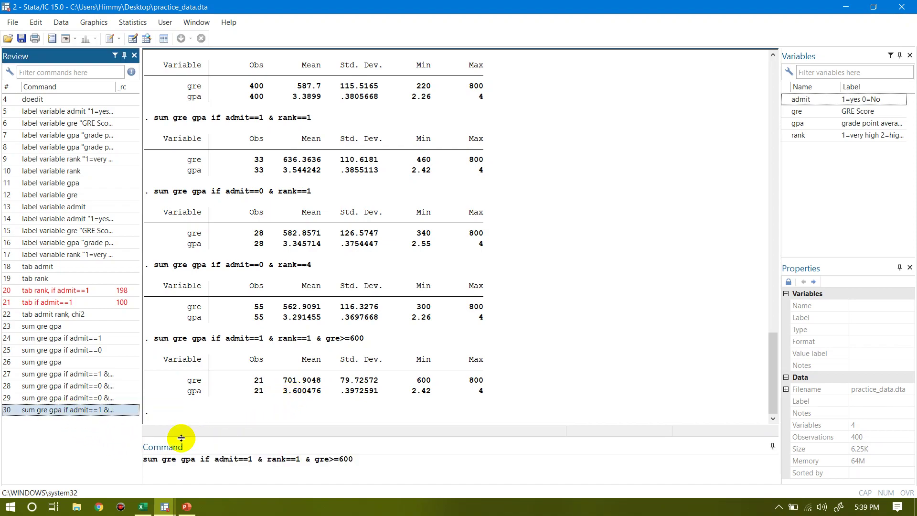
{"action": "left_click", "coordinate": [370, 458]}
{"action": "type", "text": "&"}
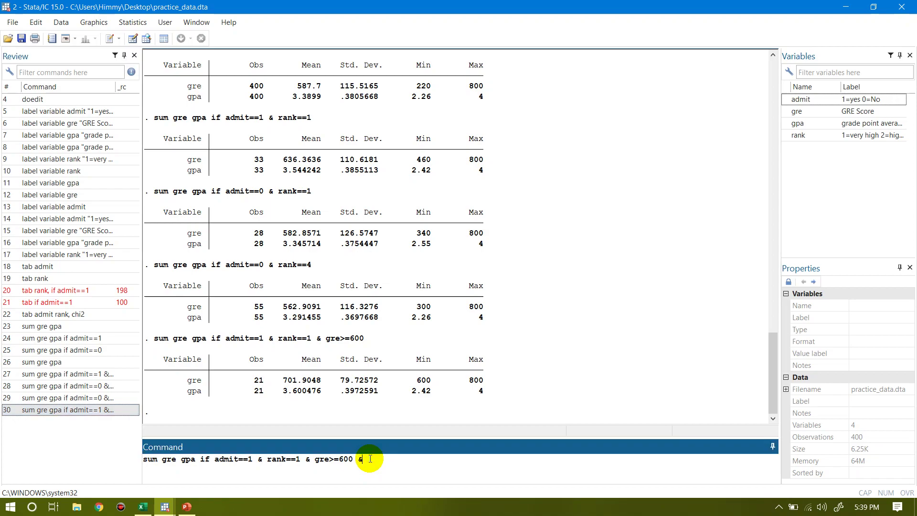
{"action": "type", "text": " gpa"}
{"action": "type", "text": "==3"}
{"action": "key", "text": "Return"}
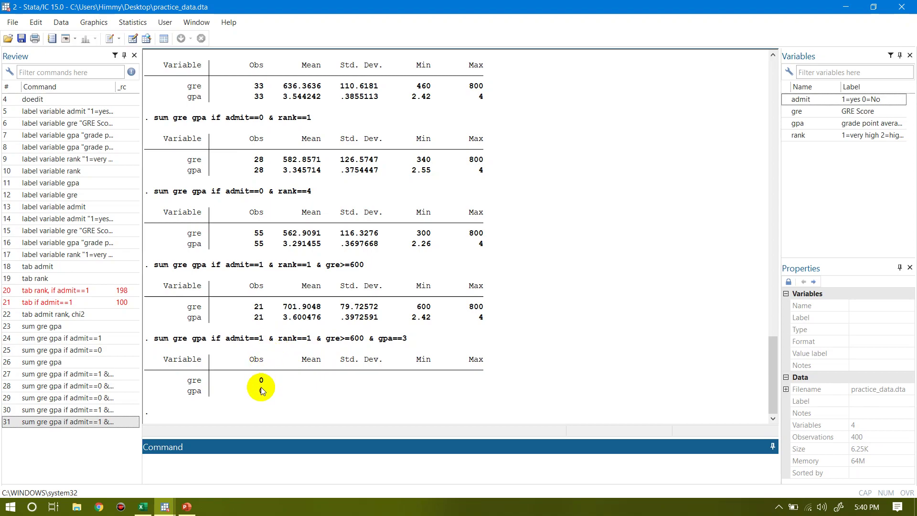
- Rerun the admitted rank 1, gre>=600 summary of gre and gpa with gpa==2.5
{"action": "left_click", "coordinate": [121, 419]}
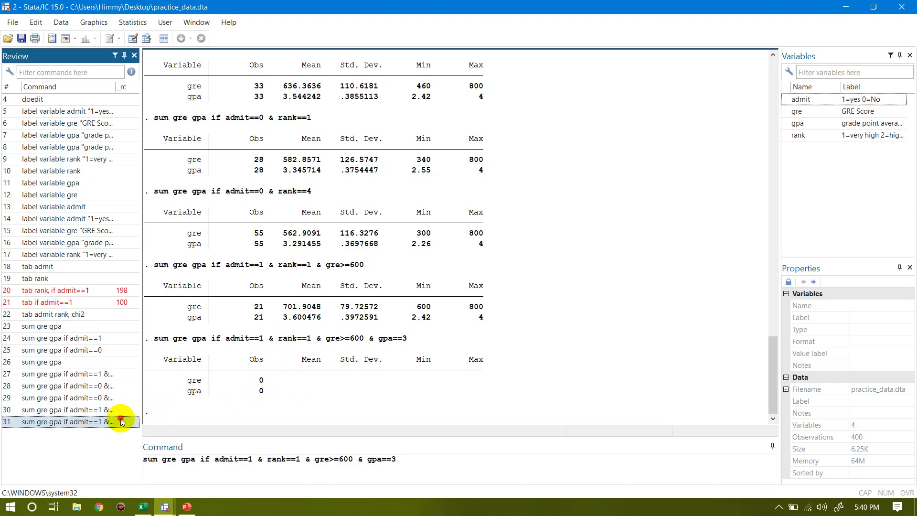
{"action": "left_click", "coordinate": [400, 460]}
{"action": "key", "text": "BackSpace"}
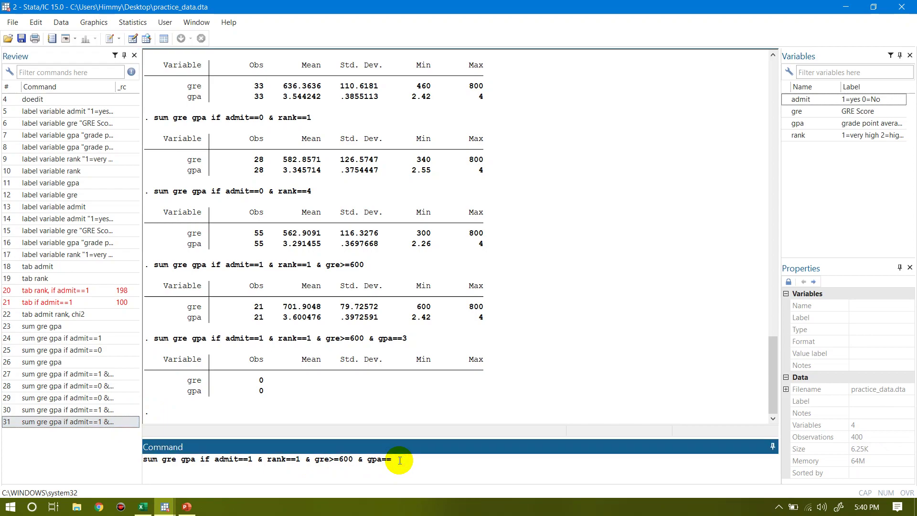
{"action": "type", "text": "2.5"}
{"action": "key", "text": "Return"}
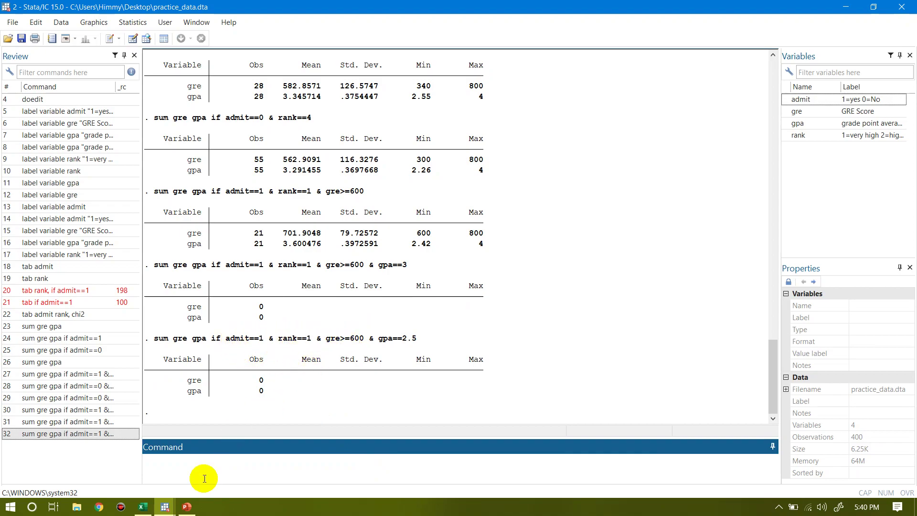
- Run sum gre gpa if admit==1 & rank==1 & gpa>=2.5, without the gre condition
{"action": "left_click", "coordinate": [82, 433]}
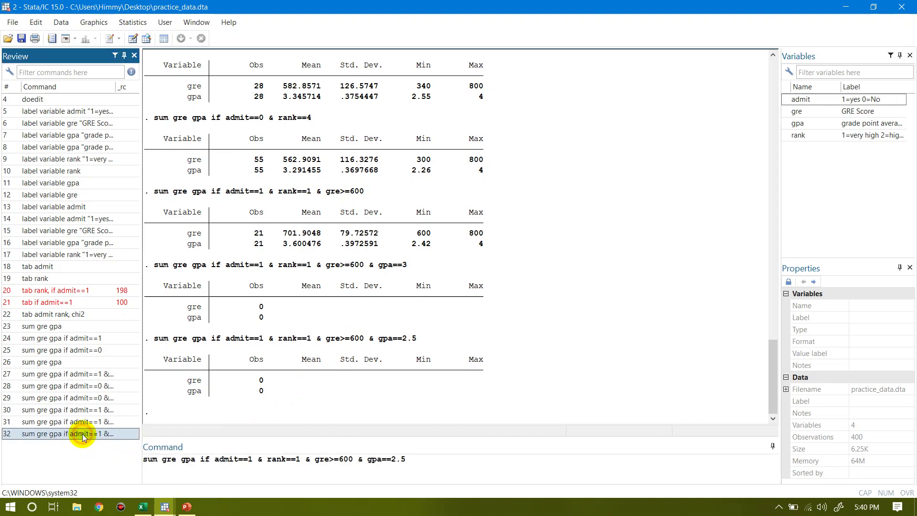
{"action": "left_click", "coordinate": [352, 459]}
{"action": "key", "text": "BackSpace"}
{"action": "key", "text": "BackSpace"}
{"action": "key", "text": "BackSpace"}
{"action": "key", "text": "BackSpace"}
{"action": "key", "text": "BackSpace"}
{"action": "key", "text": "BackSpace"}
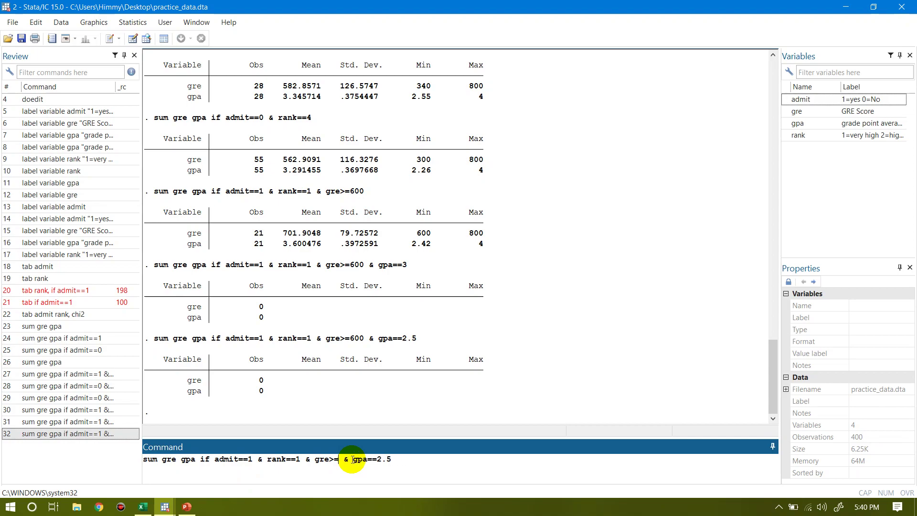
{"action": "key", "text": "BackSpace"}
{"action": "key", "text": "BackSpace"}
{"action": "key", "text": "BackSpace"}
{"action": "key", "text": "BackSpace"}
{"action": "key", "text": "BackSpace"}
{"action": "left_click", "coordinate": [354, 459]}
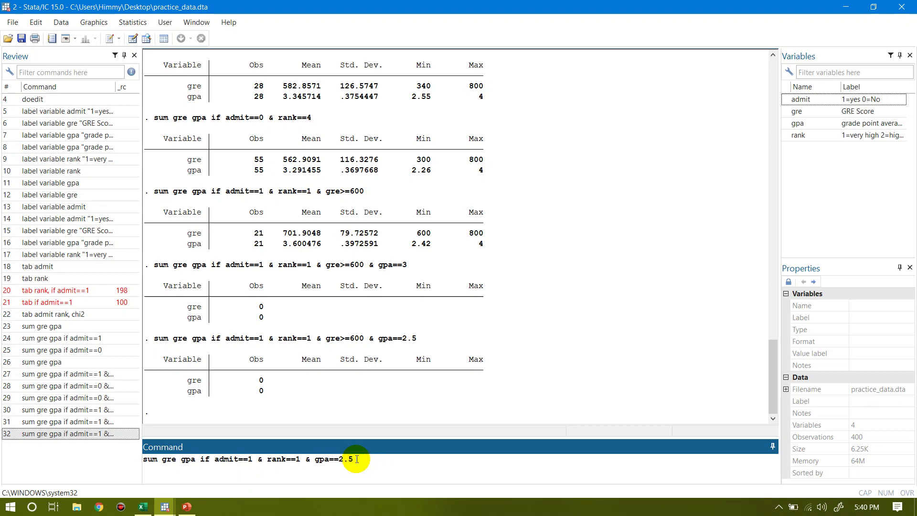
{"action": "left_click", "coordinate": [338, 460]}
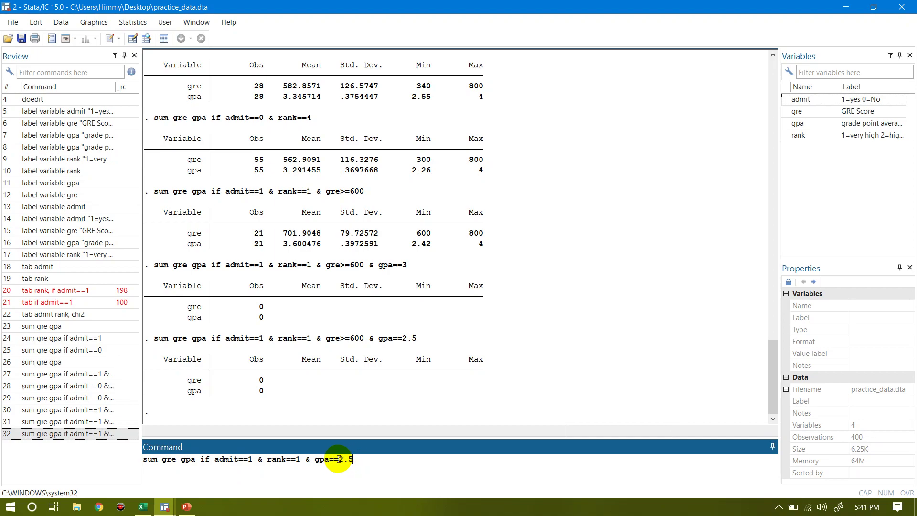
{"action": "key", "text": "BackSpace"}
{"action": "key", "text": "BackSpace"}
{"action": "type", "text": ">="}
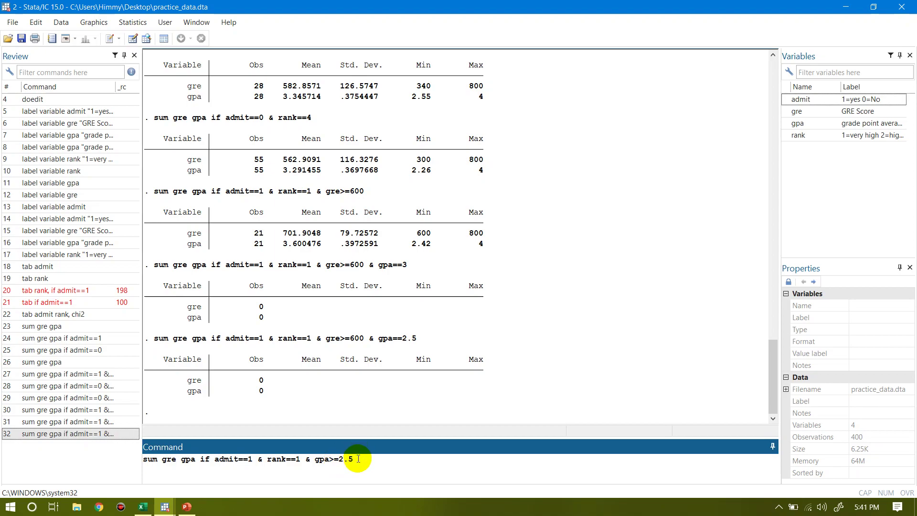
{"action": "key", "text": "Return"}
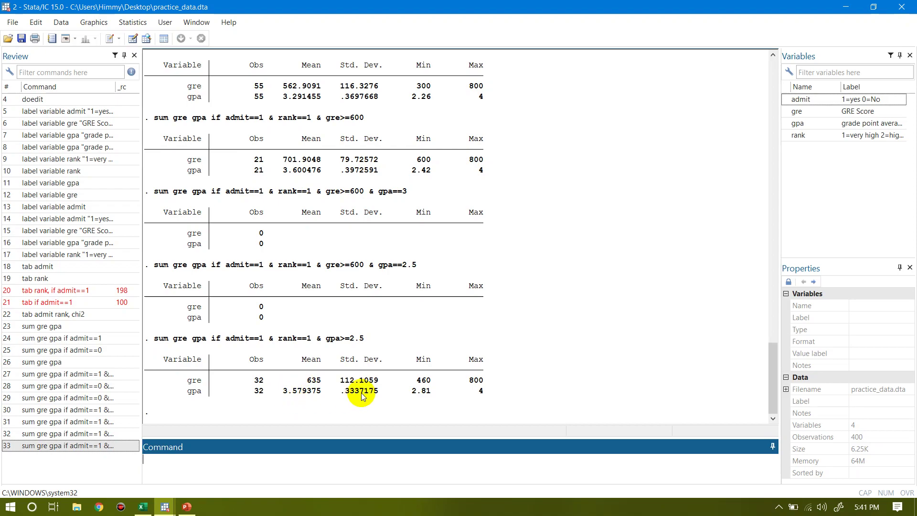
- Add & gre<=500 to the gpa>=2.5 summary command and run it
{"action": "left_click", "coordinate": [82, 445]}
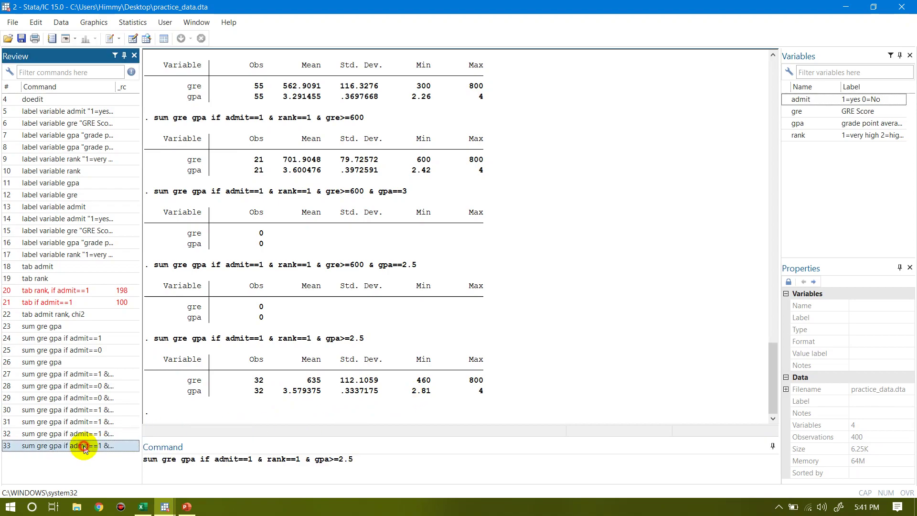
{"action": "left_click", "coordinate": [360, 463]}
{"action": "type", "text": "&"}
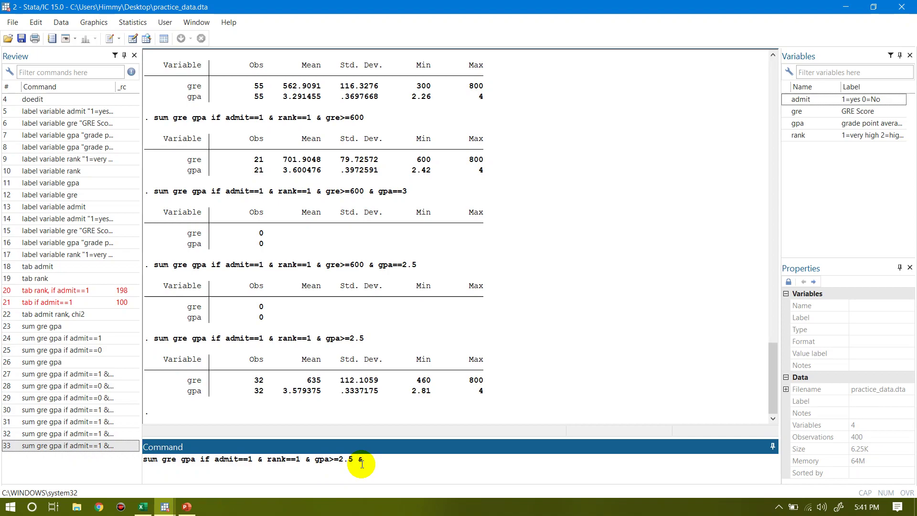
{"action": "type", "text": " gre"}
{"action": "type", "text": "<=500"}
{"action": "key", "text": "Return"}
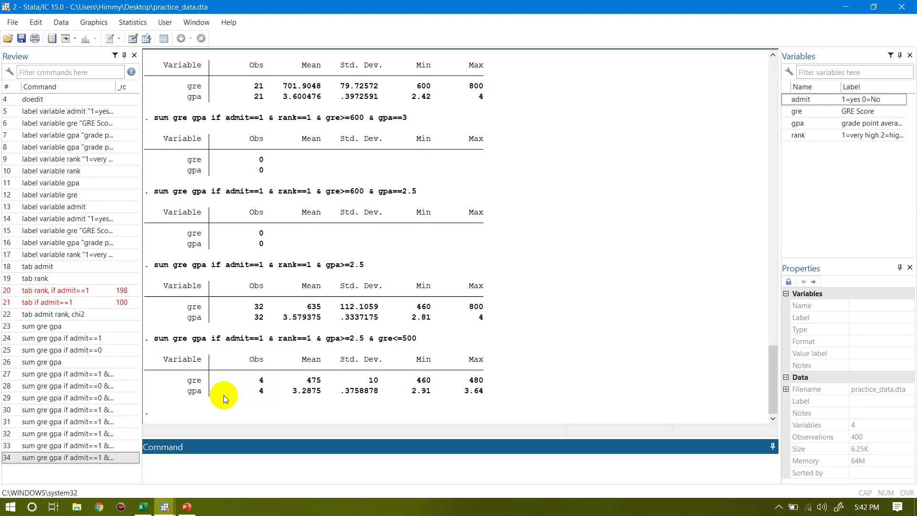
- Bring the do file_practice_data Do-file Editor to the front and maximize it
{"action": "mouse_move", "coordinate": [167, 509]}
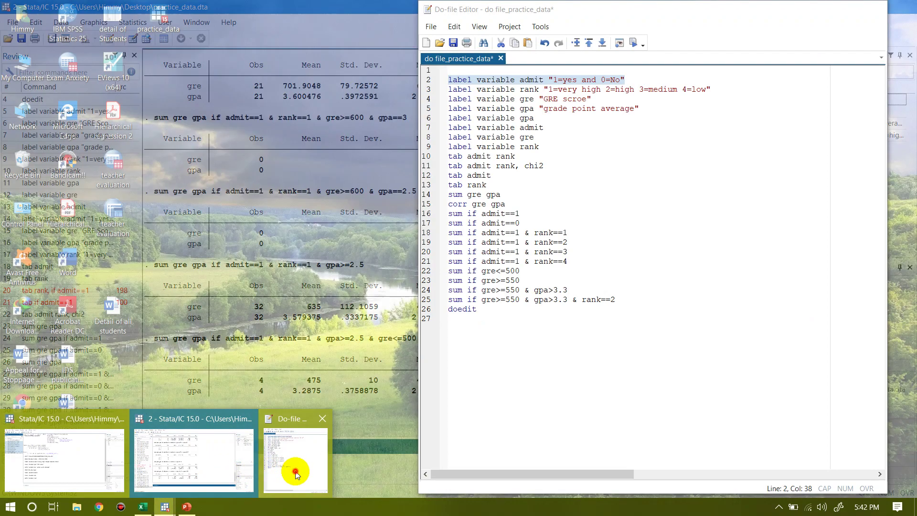
{"action": "left_click", "coordinate": [296, 473]}
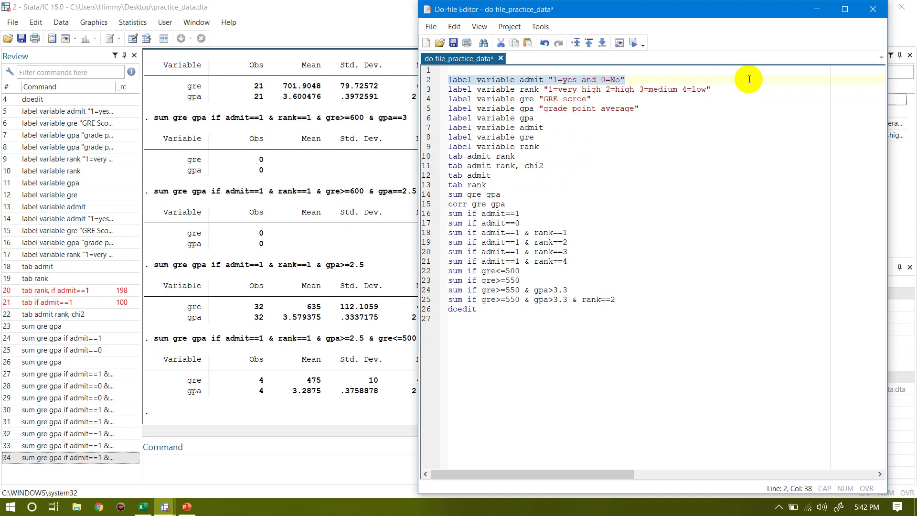
{"action": "left_click", "coordinate": [845, 10]}
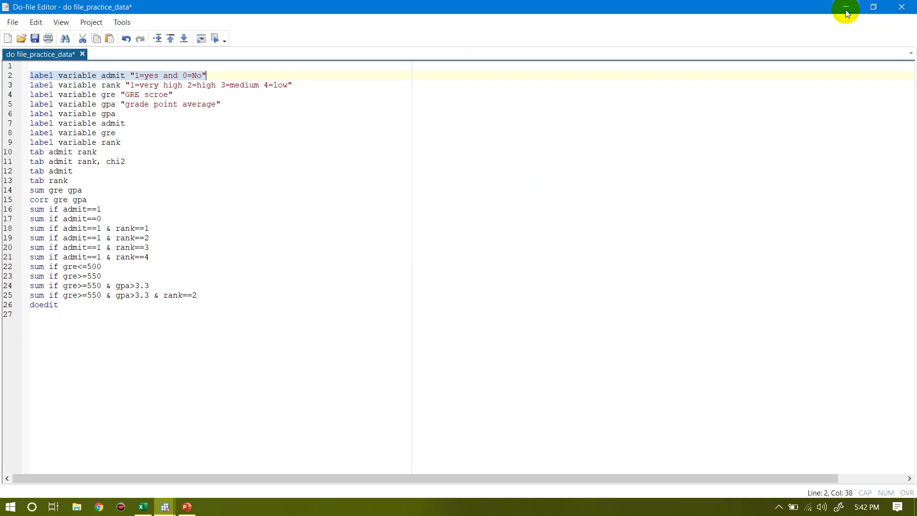
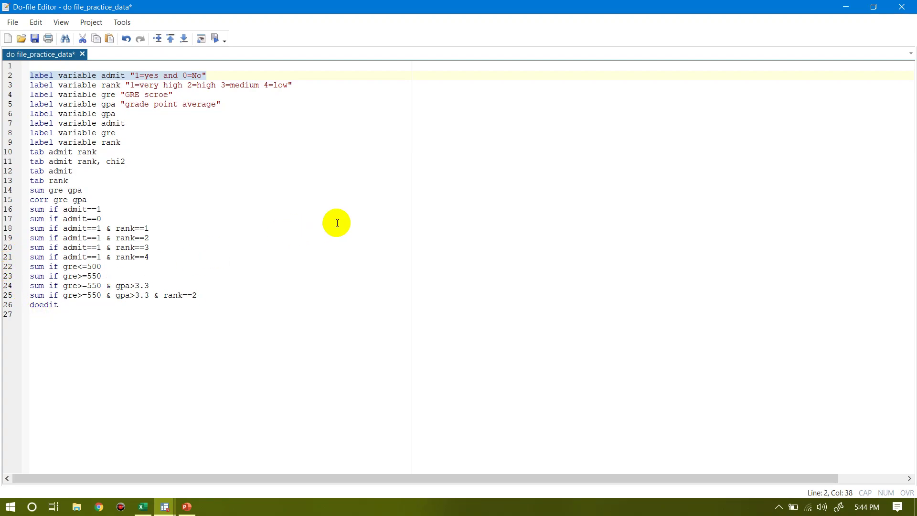
- Minimize the earlier do-file and run doedit to open a new empty Untitled2.do
{"action": "left_click", "coordinate": [846, 7]}
{"action": "left_click", "coordinate": [184, 473]}
{"action": "type", "text": "doedit"}
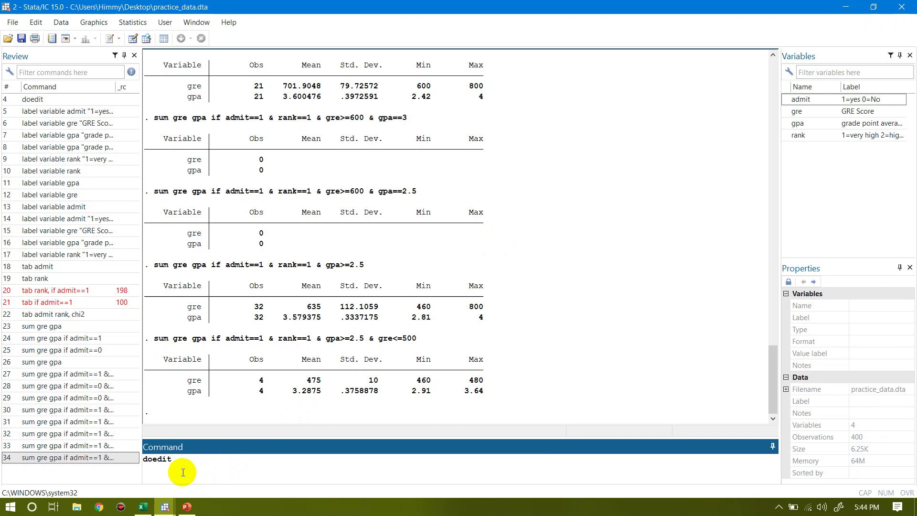
{"action": "key", "text": "Return"}
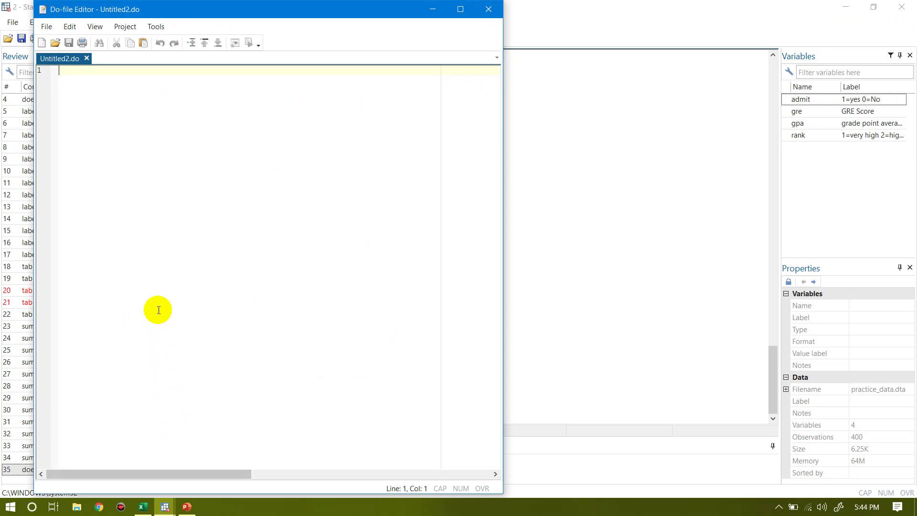
- Copy the Review history from the label variable admit row to the end, then return to Untitled2.do
{"action": "left_click_drag", "start_coordinate": [319, 11], "coordinate": [627, 24]}
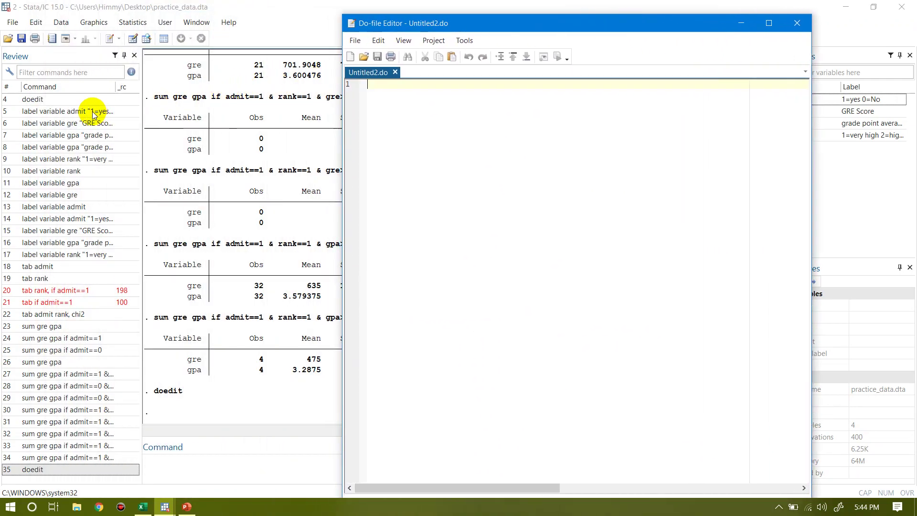
{"action": "left_click", "coordinate": [111, 105]}
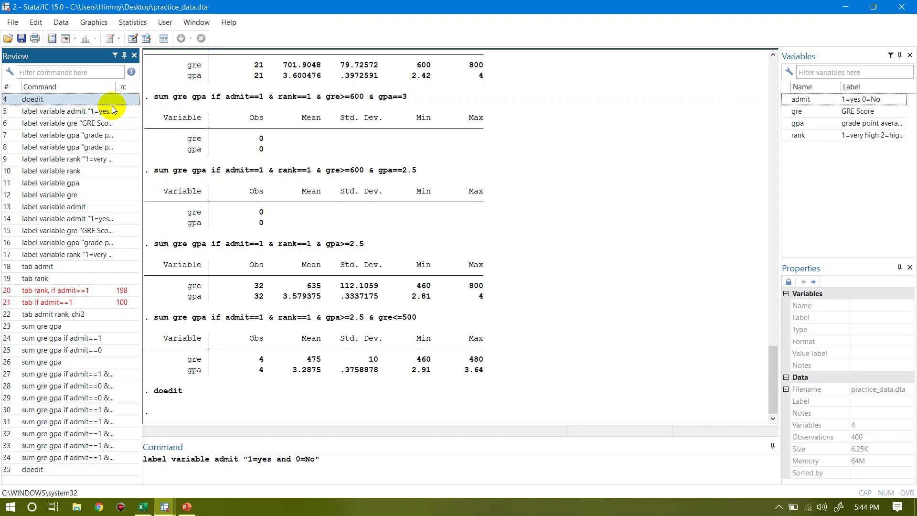
{"action": "left_click", "coordinate": [112, 106], "text": "ctrl"}
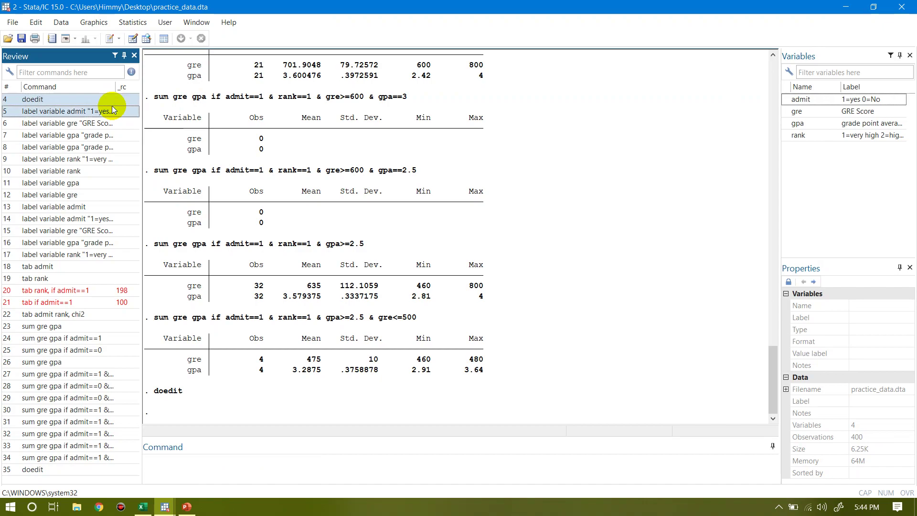
{"action": "key", "text": "shift+Down"}
{"action": "key", "text": "shift+Down"}
{"action": "key", "text": "shift+Down"}
{"action": "key", "text": "shift+Down"}
{"action": "key", "text": "shift+Down"}
{"action": "key", "text": "shift+Down"}
{"action": "key", "text": "shift+Down"}
{"action": "key", "text": "shift+Down"}
{"action": "key", "text": "shift+Down"}
{"action": "key", "text": "shift+Down"}
{"action": "key", "text": "shift+Down"}
{"action": "key", "text": "shift+Down"}
{"action": "key", "text": "shift+Down"}
{"action": "key", "text": "shift+Down"}
{"action": "key", "text": "shift+Down"}
{"action": "key", "text": "shift+Down"}
{"action": "key", "text": "shift+Down"}
{"action": "key", "text": "shift+Down"}
{"action": "key", "text": "shift+Down"}
{"action": "key", "text": "shift+Down"}
{"action": "key", "text": "shift+Down"}
{"action": "key", "text": "shift+Down"}
{"action": "key", "text": "shift+Down"}
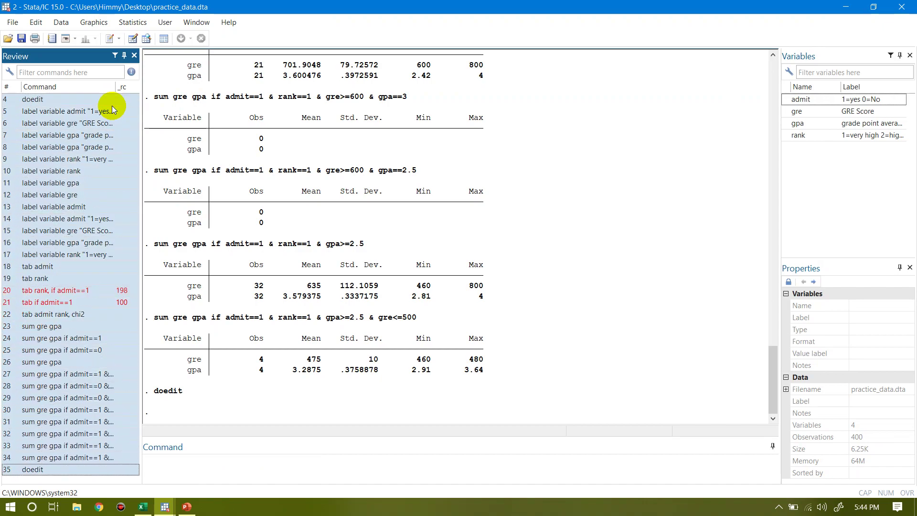
{"action": "right_click", "coordinate": [116, 184]}
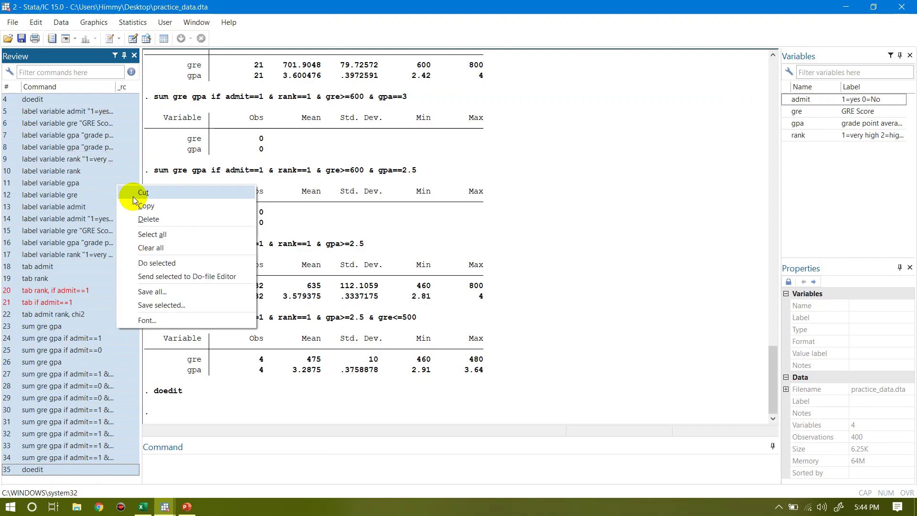
{"action": "left_click", "coordinate": [142, 208]}
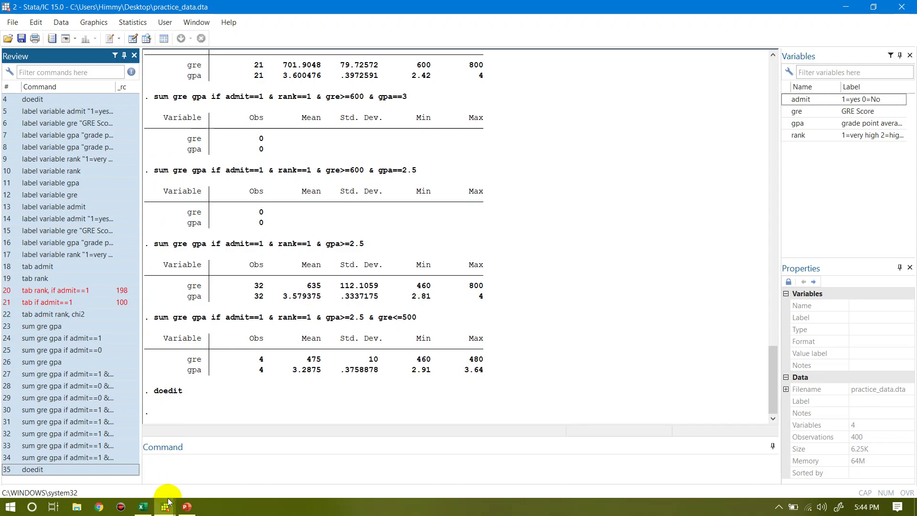
{"action": "mouse_move", "coordinate": [168, 508]}
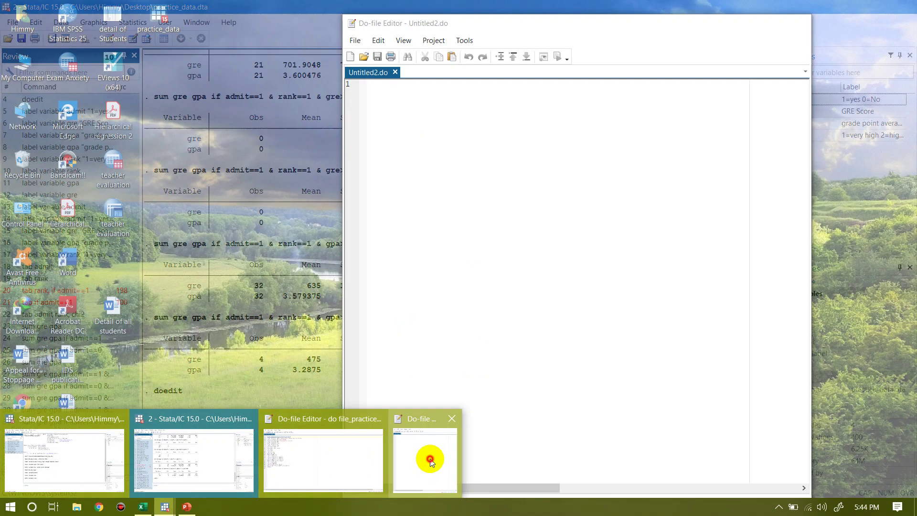
{"action": "left_click", "coordinate": [426, 458]}
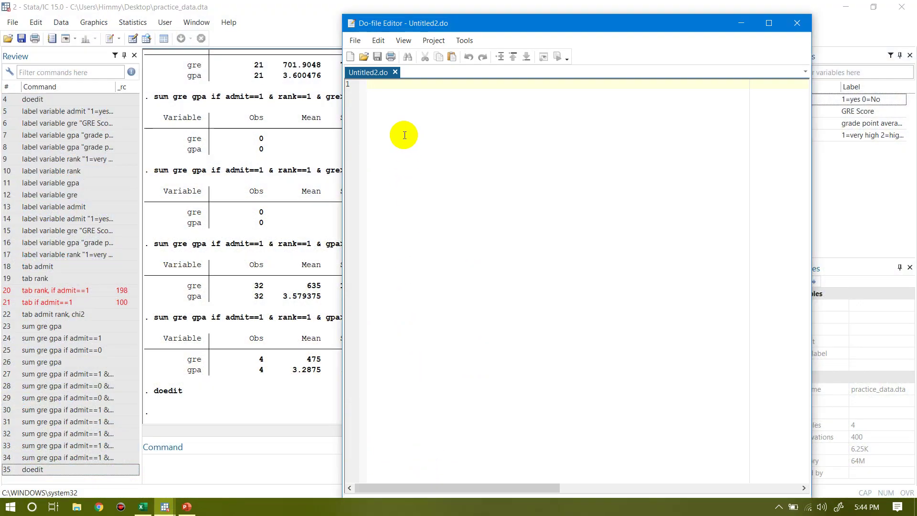
- Paste the copied history into the do-file and save it to the Desktop as dofile2_practice_data
{"action": "key", "text": "ctrl+v"}
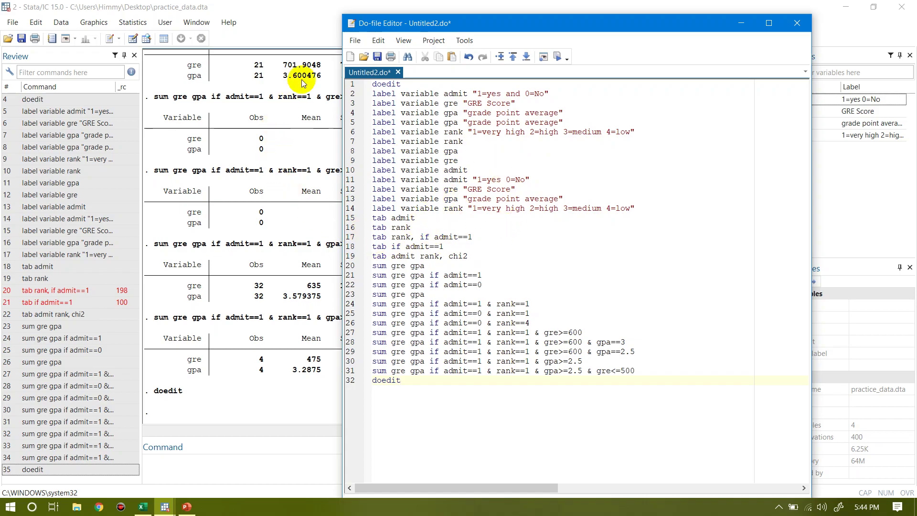
{"action": "left_click", "coordinate": [354, 42]}
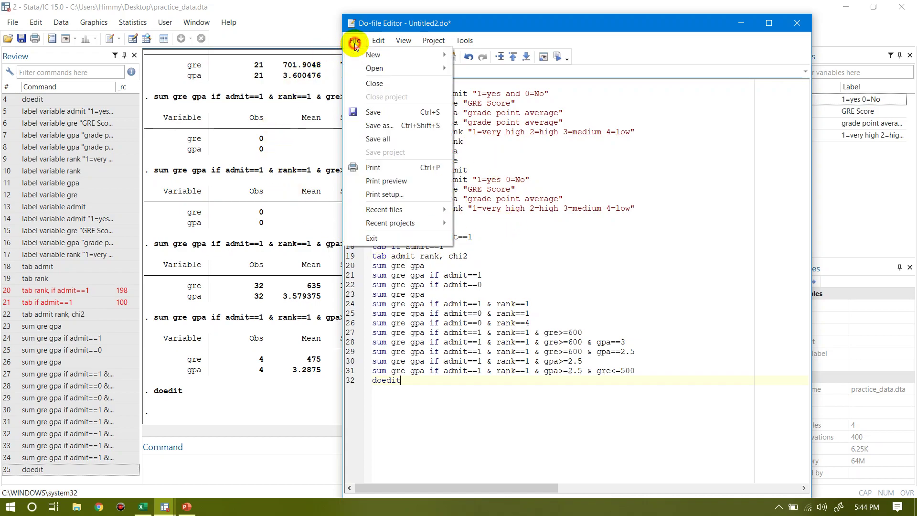
{"action": "left_click", "coordinate": [376, 123]}
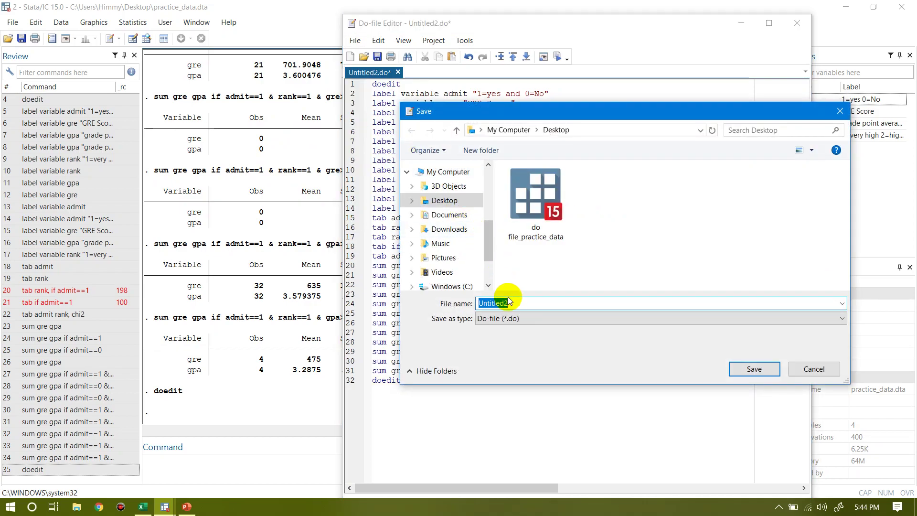
{"action": "type", "text": "dof"}
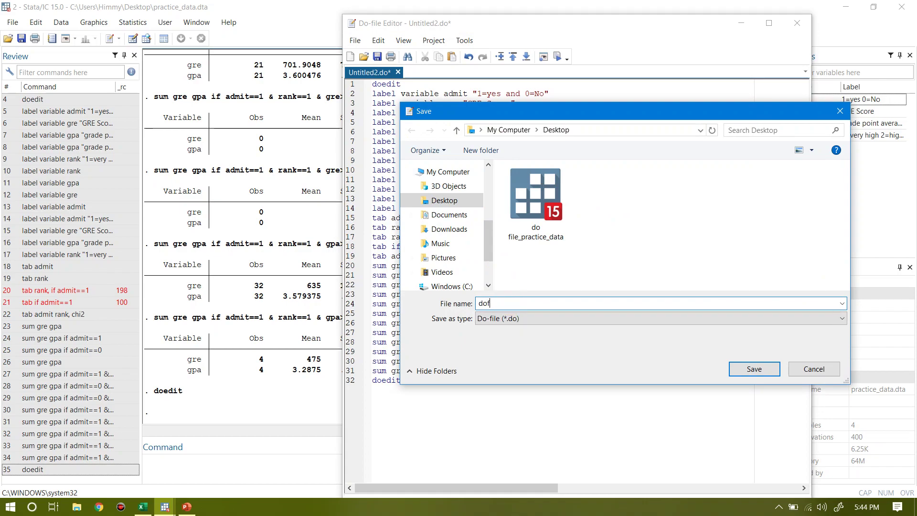
{"action": "type", "text": "ile2_practice_data"}
{"action": "left_click", "coordinate": [745, 370]}
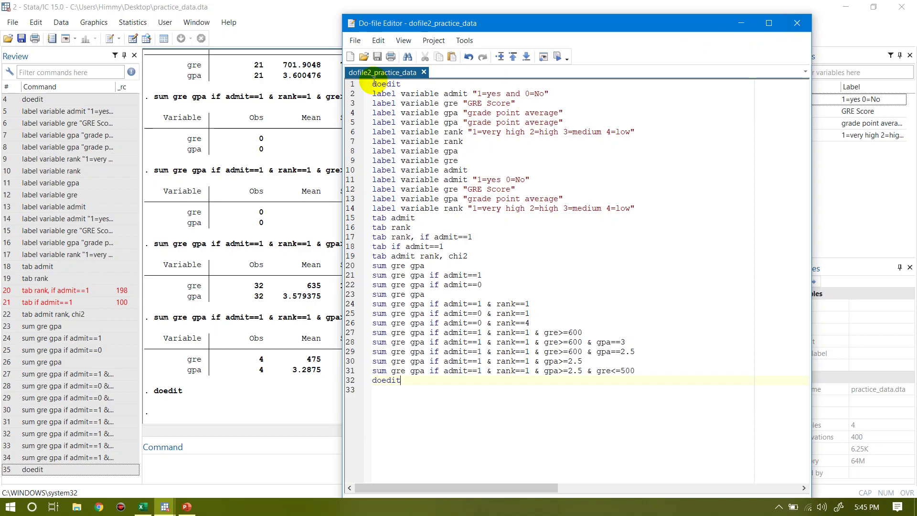
- Copy lines 2 through 31 of the do-file code
{"action": "left_click_drag", "start_coordinate": [372, 93], "coordinate": [436, 381]}
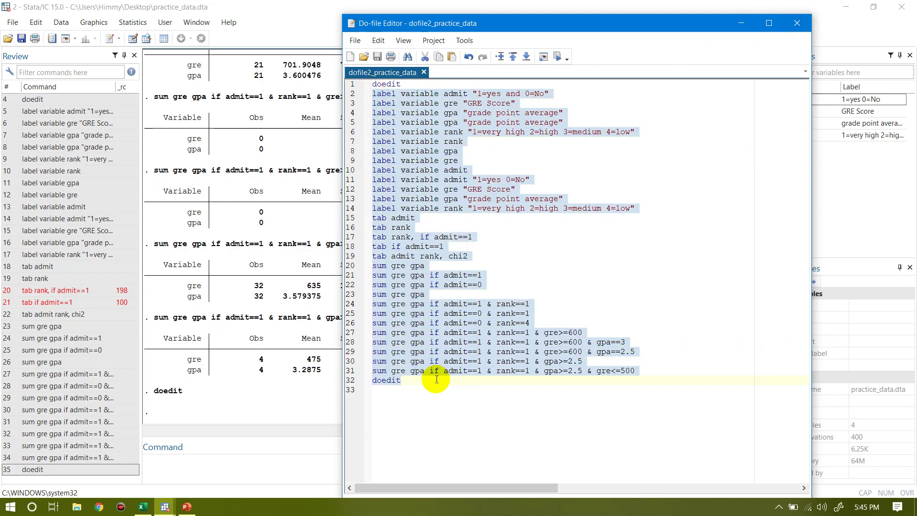
{"action": "right_click", "coordinate": [452, 356]}
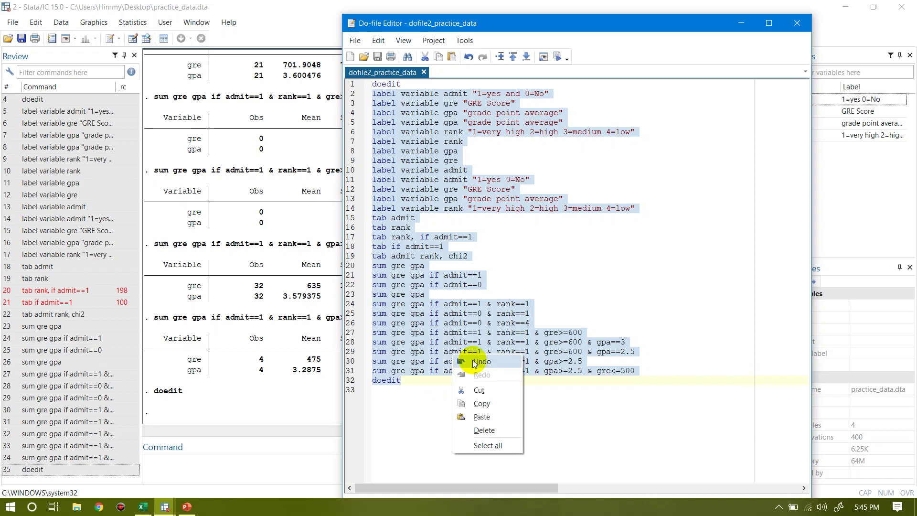
{"action": "left_click", "coordinate": [482, 403]}
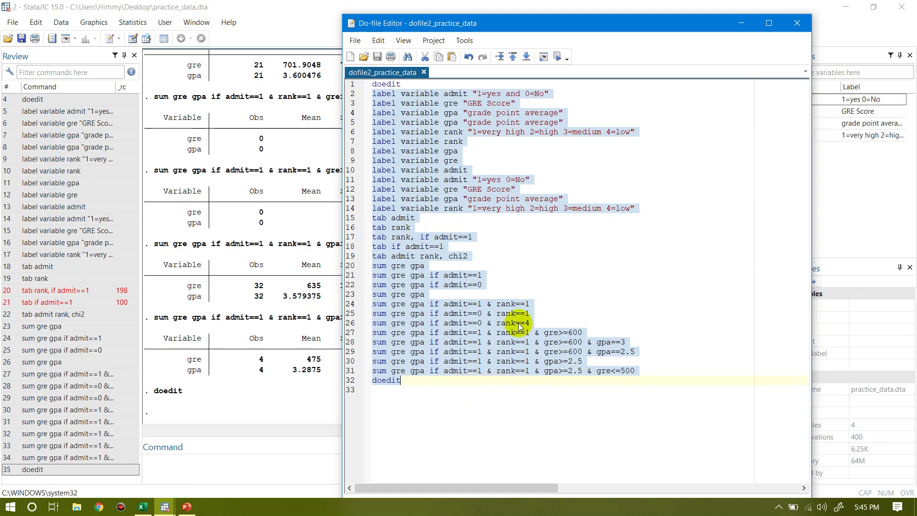
- Close do file_practice_data without saving, close dofile2_practice_data, and bring back Stata's results window
{"action": "left_click", "coordinate": [841, 9]}
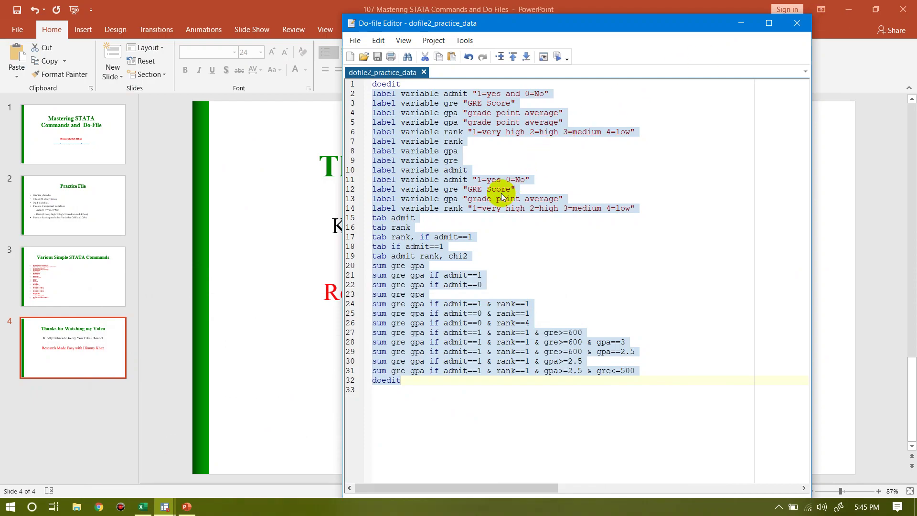
{"action": "left_click", "coordinate": [165, 506]}
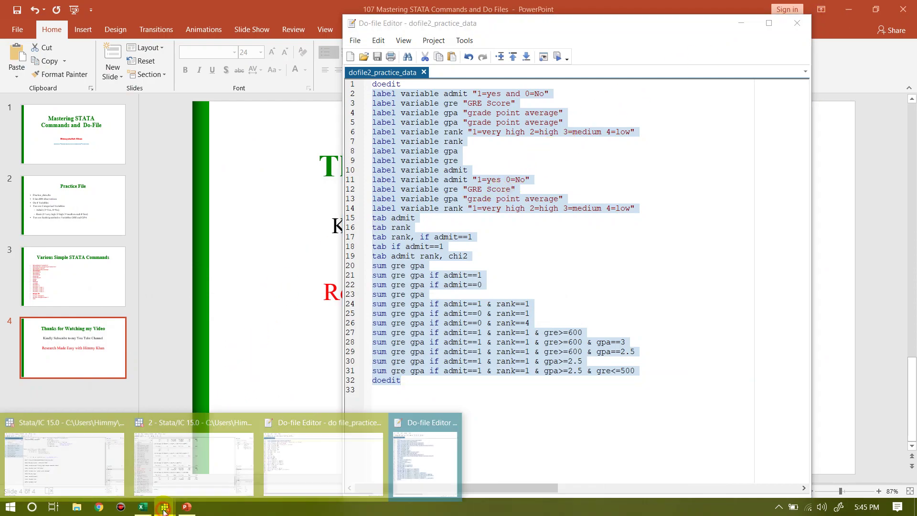
{"action": "left_click", "coordinate": [299, 465]}
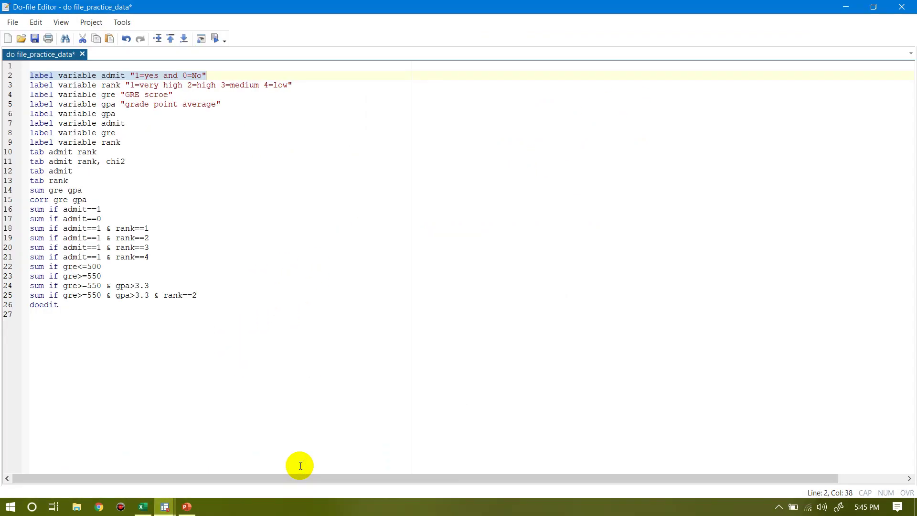
{"action": "left_click", "coordinate": [901, 9]}
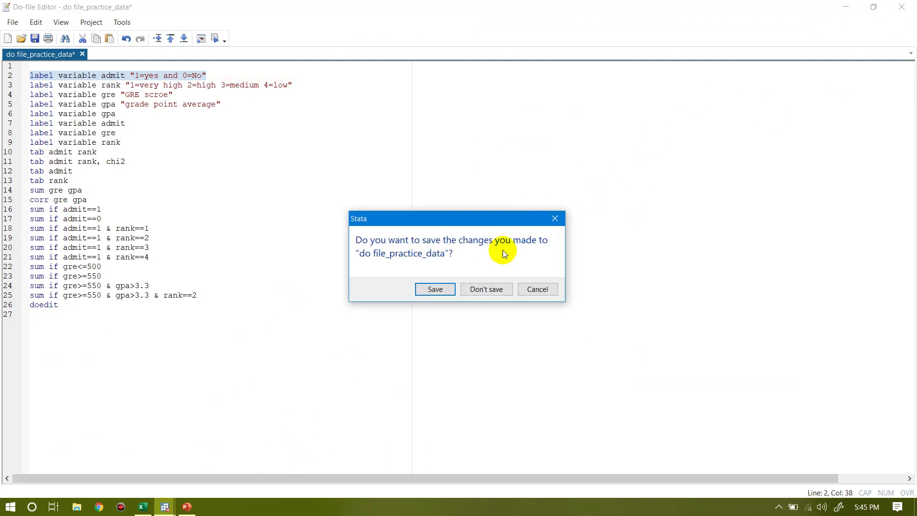
{"action": "left_click", "coordinate": [473, 288]}
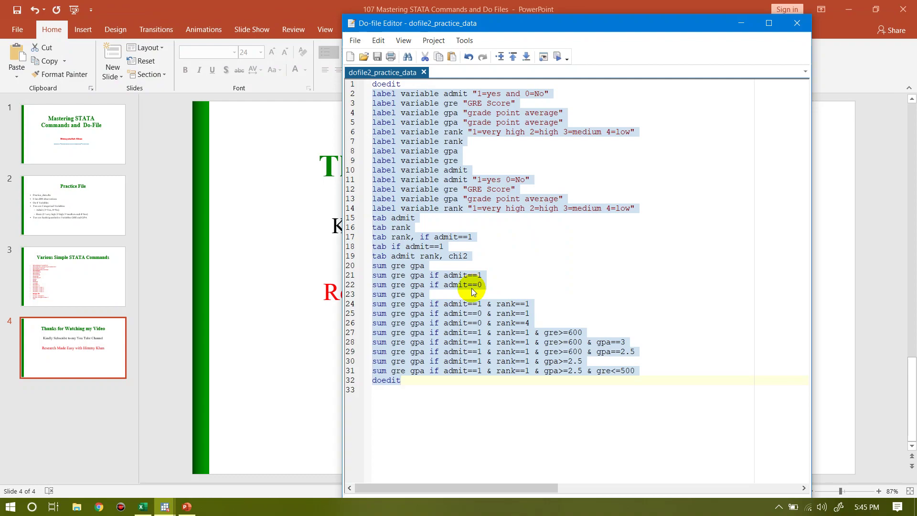
{"action": "left_click", "coordinate": [796, 23]}
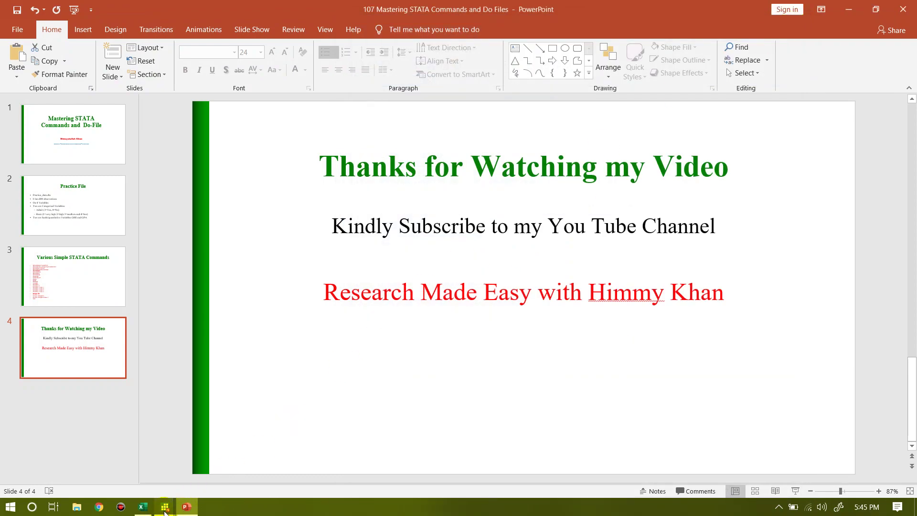
{"action": "mouse_move", "coordinate": [164, 508]}
{"action": "left_click", "coordinate": [209, 462]}
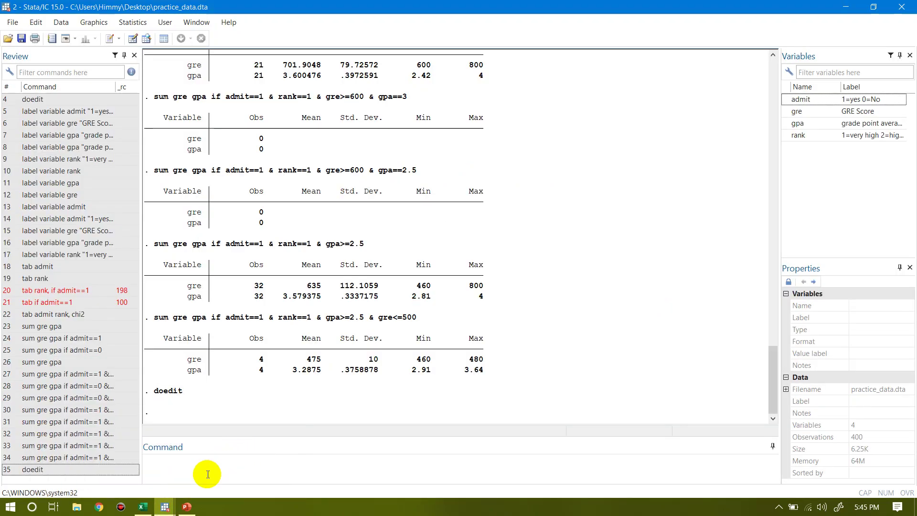
- Paste the copied commands into the Command window and run them
{"action": "left_click", "coordinate": [200, 467]}
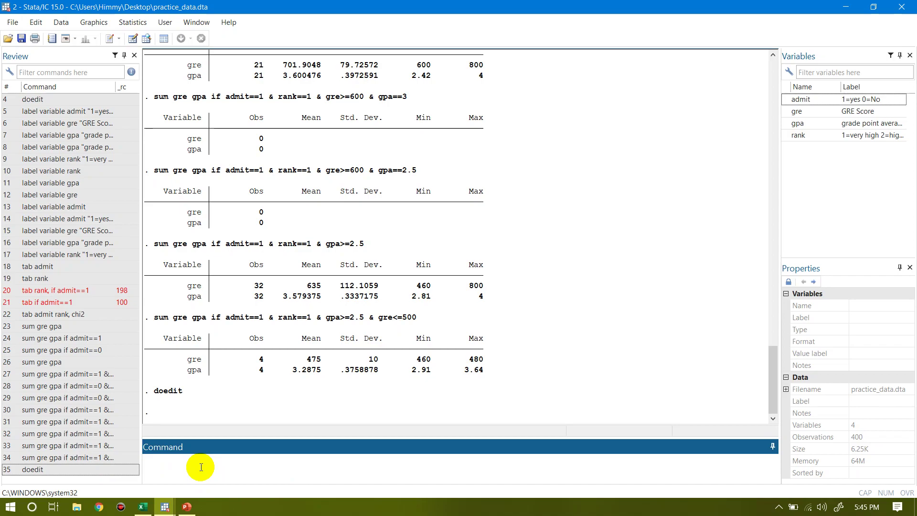
{"action": "key", "text": "ctrl+v"}
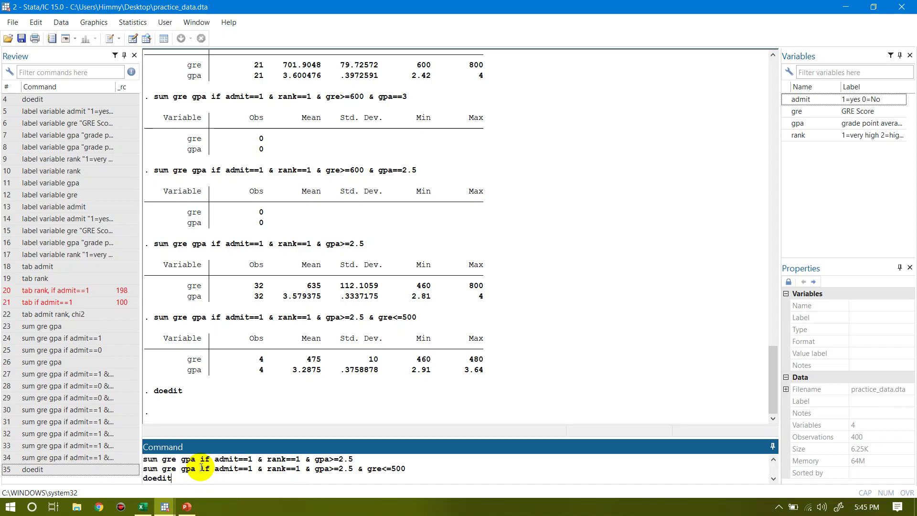
{"action": "key", "text": "Return"}
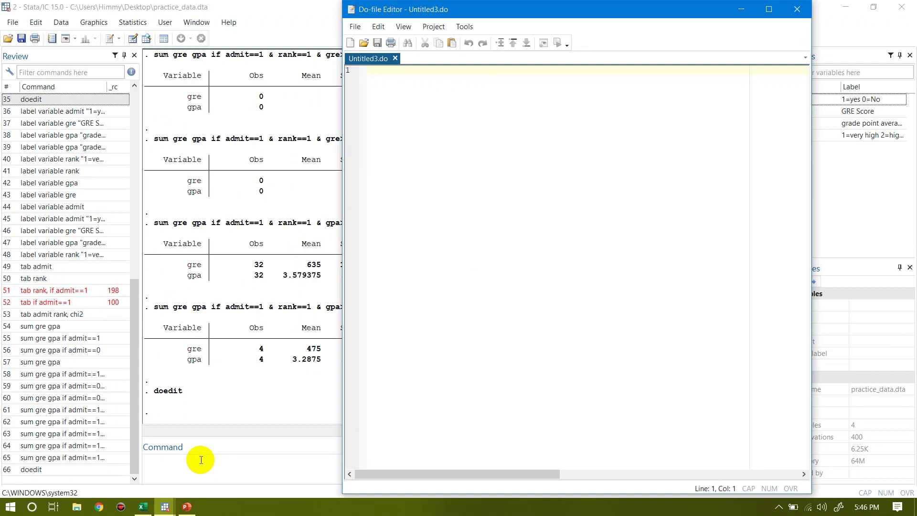
- Minimize Stata, the empty Untitled3.do editor and PowerPoint to show the desktop
{"action": "left_click", "coordinate": [173, 462]}
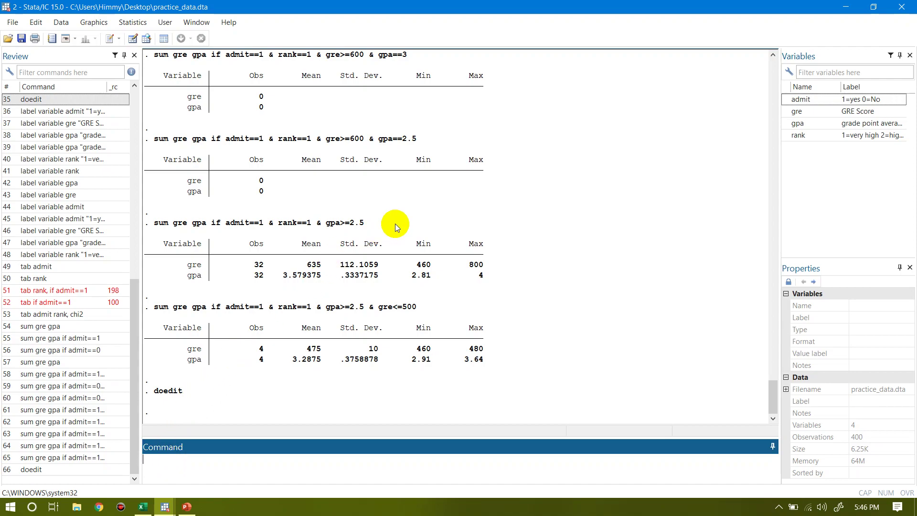
{"action": "left_click", "coordinate": [768, 4]}
{"action": "left_click", "coordinate": [846, 7]}
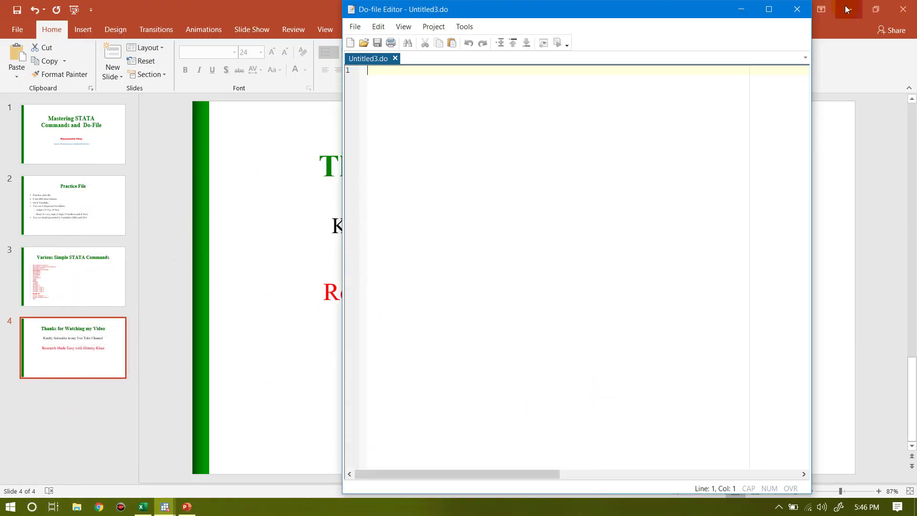
{"action": "left_click", "coordinate": [741, 13]}
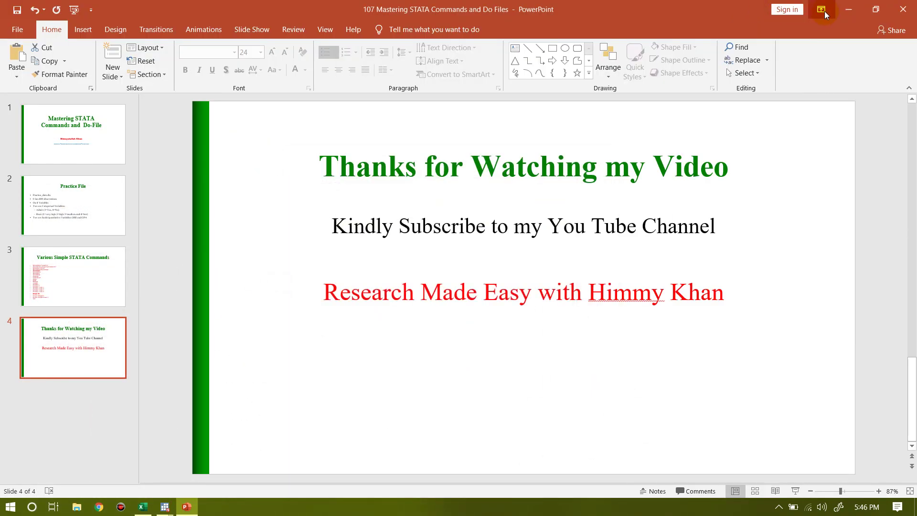
{"action": "left_click", "coordinate": [851, 9]}
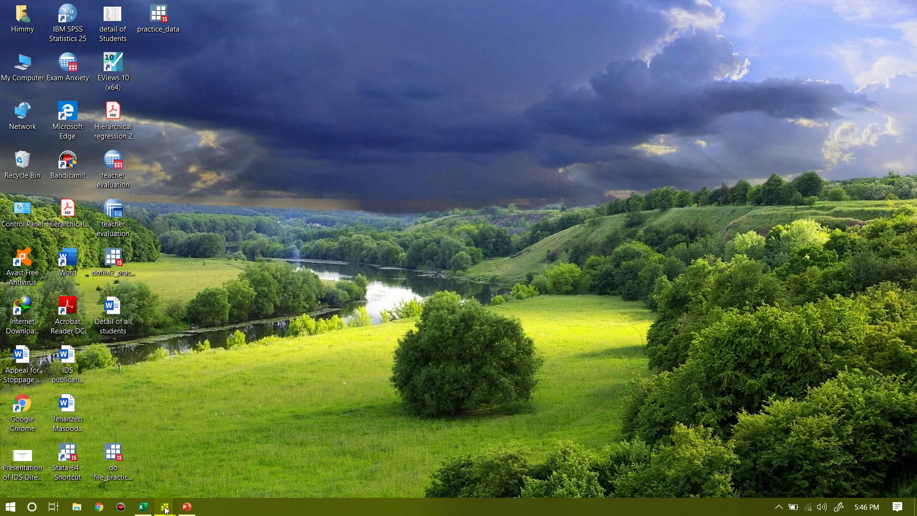
{"action": "mouse_move", "coordinate": [165, 509]}
{"action": "left_click", "coordinate": [99, 507]}
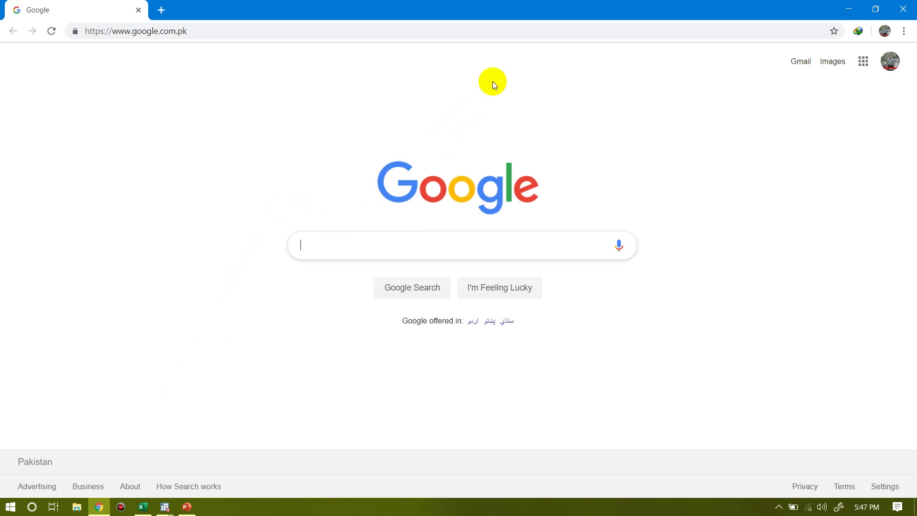
{"action": "left_click", "coordinate": [863, 65]}
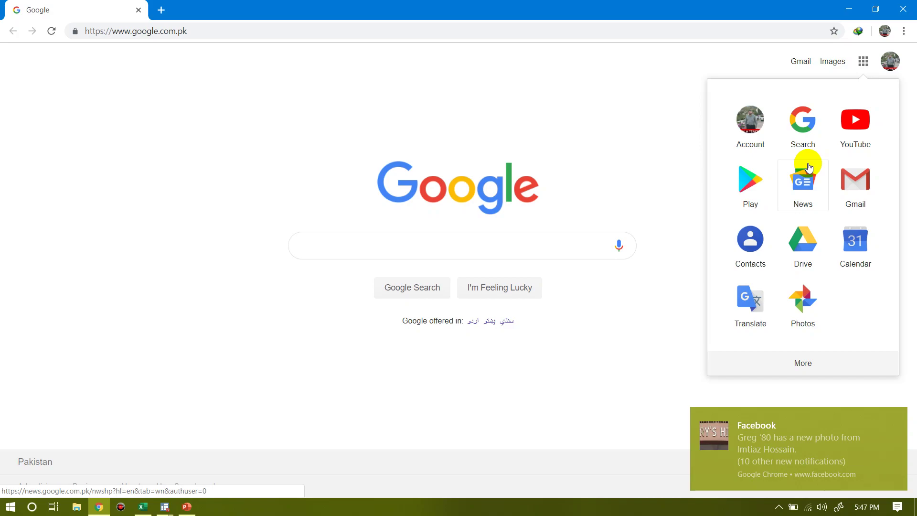
{"action": "left_click", "coordinate": [652, 241]}
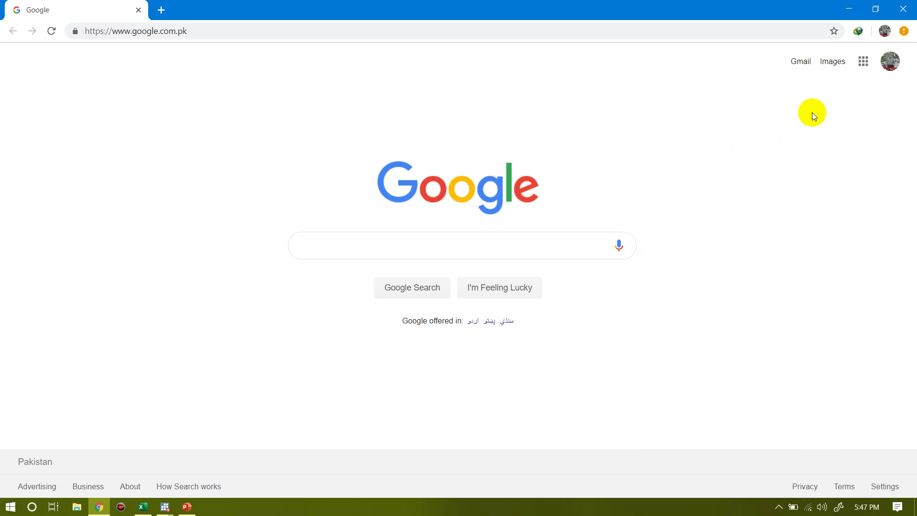
{"action": "left_click", "coordinate": [863, 62]}
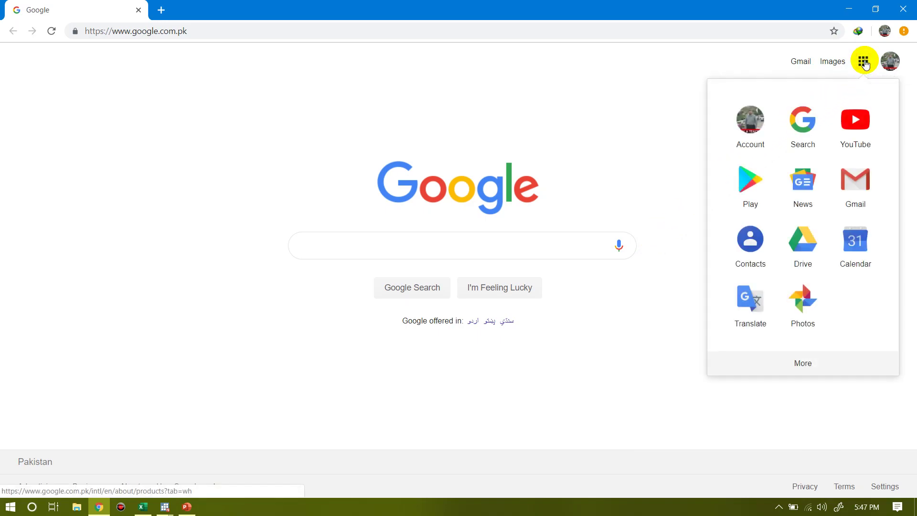
{"action": "left_click", "coordinate": [847, 9]}
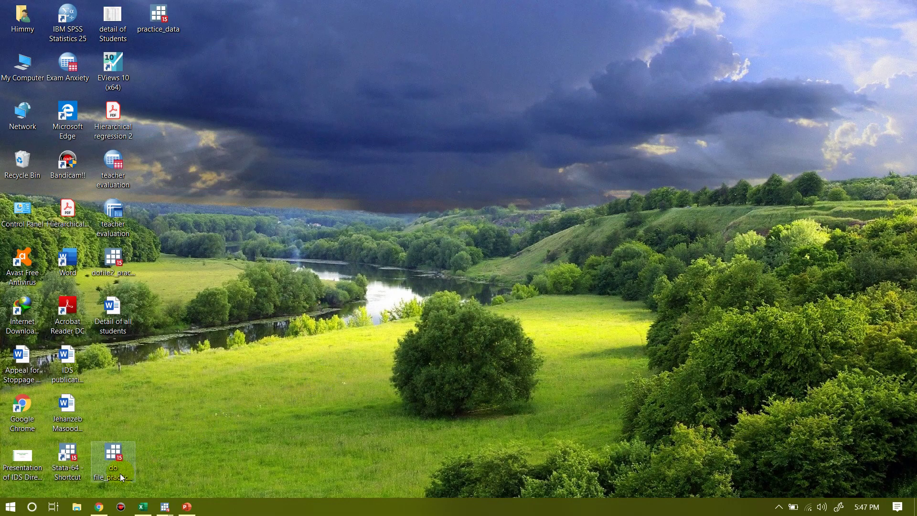
- Open practice_data.dta from the desktop, inspect it in the Data Editor, then close the grid
{"action": "double_click", "coordinate": [164, 21]}
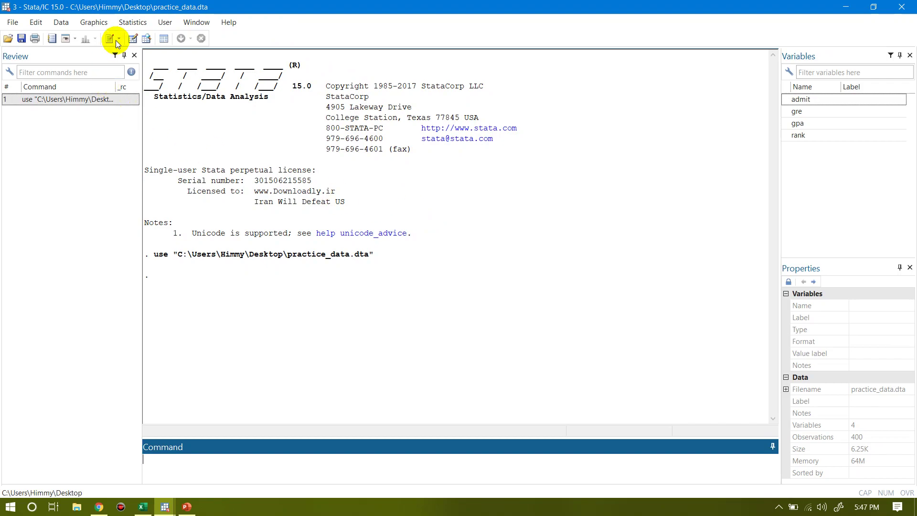
{"action": "left_click", "coordinate": [134, 40]}
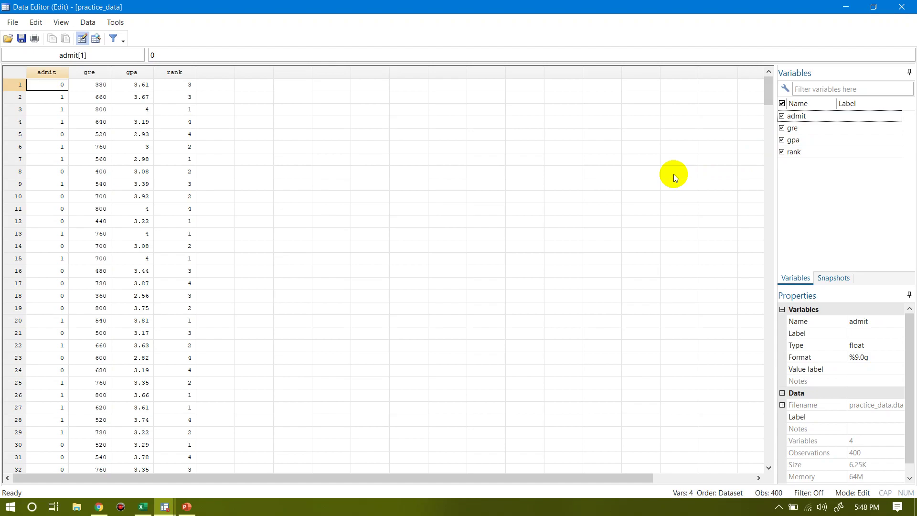
{"action": "left_click", "coordinate": [901, 8]}
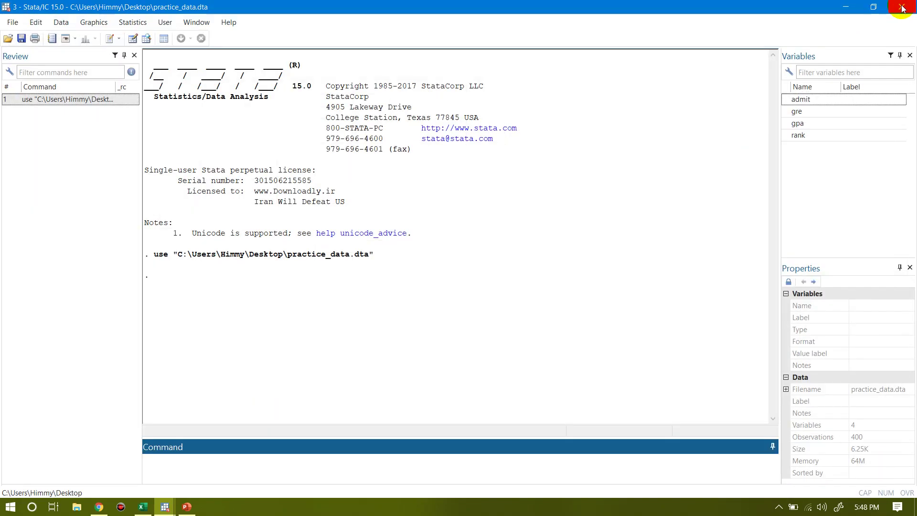